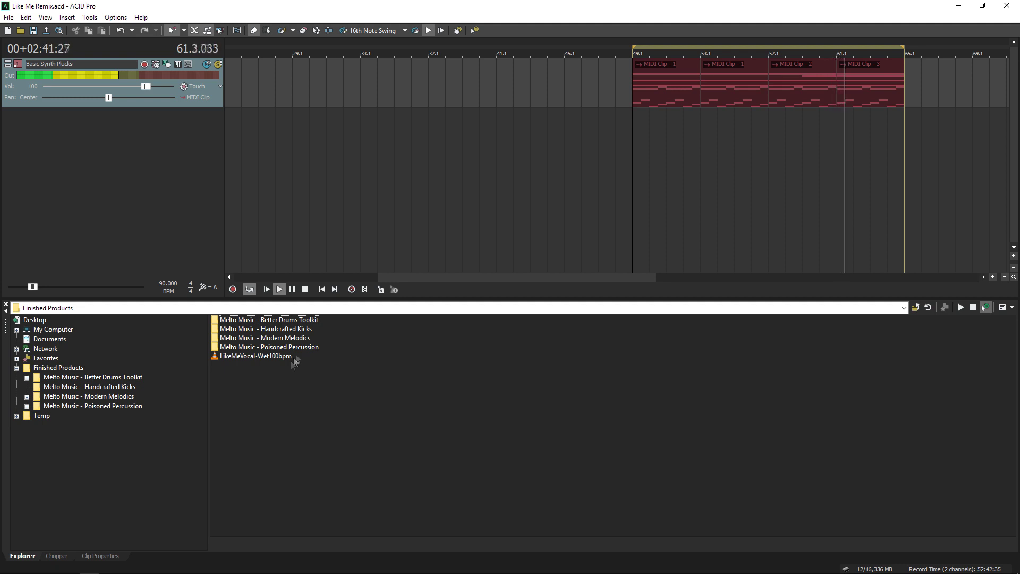
Step: Stop playback, then add LikeMeVocal-Wet100bpm as a new track and accept using the Beatmapper Wizard on it
click(305, 289)
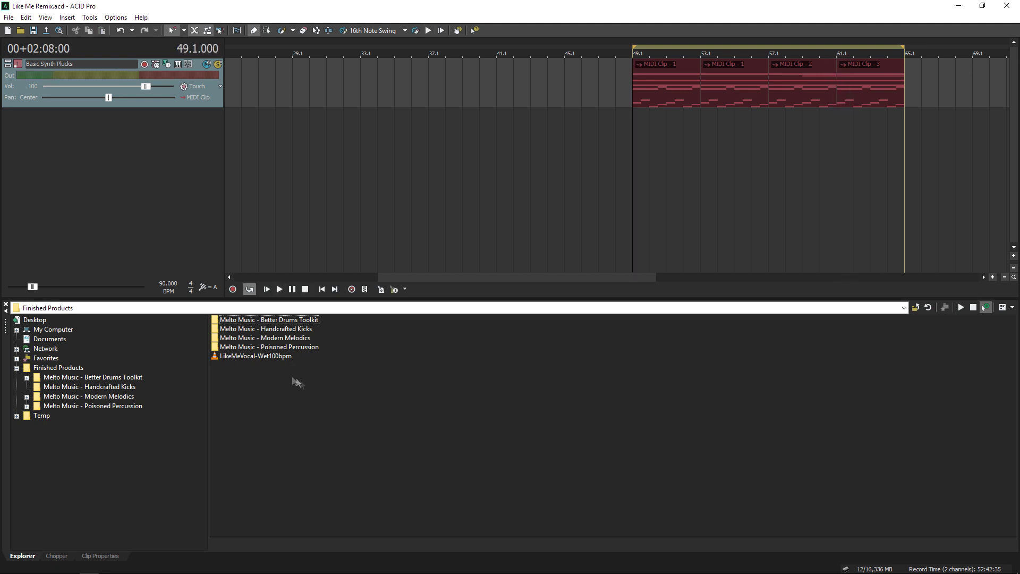
click(271, 356)
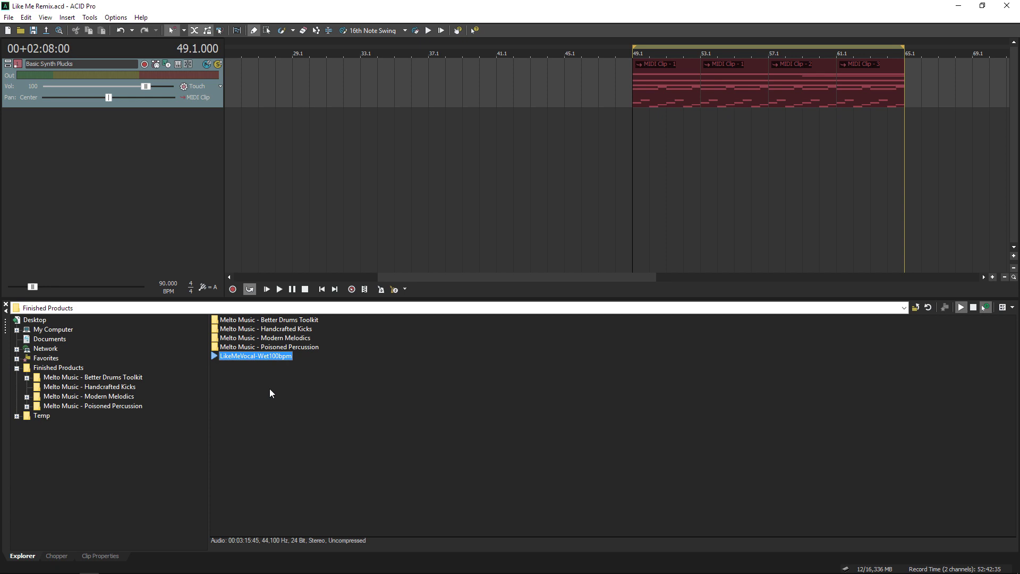
double_click(270, 355)
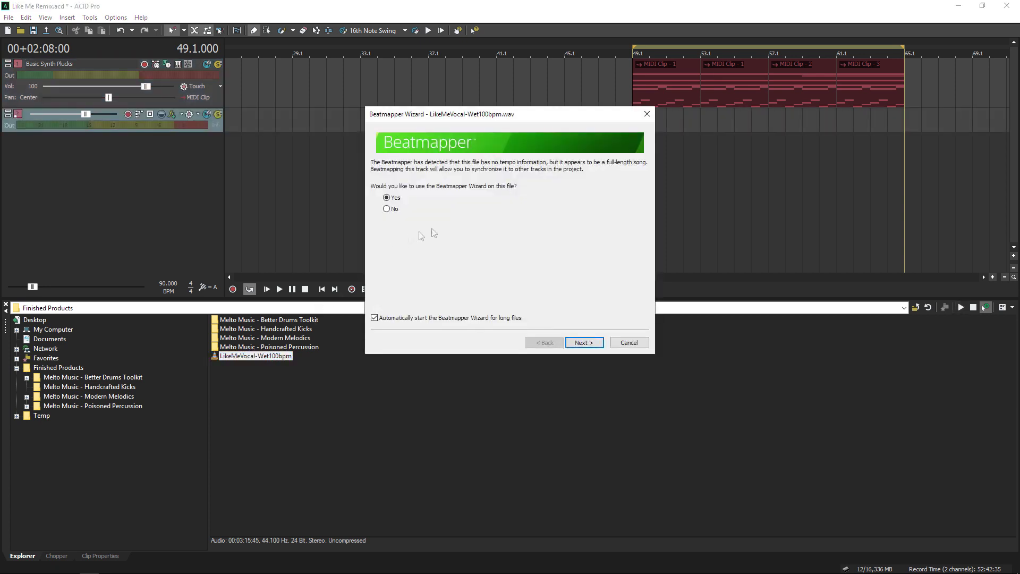
click(583, 342)
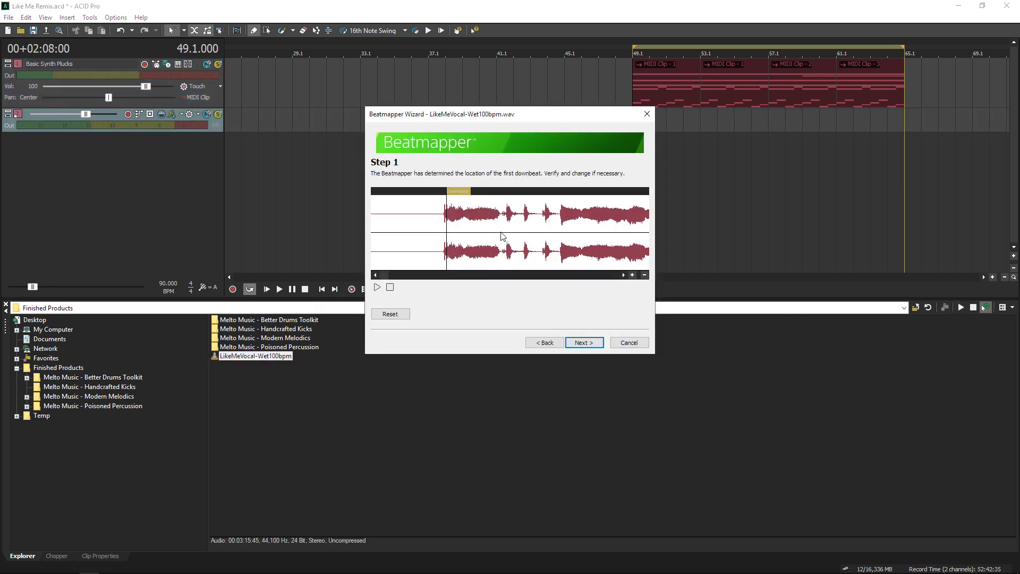
Step: Set the first downbeat at the very start of the file and adjust the measure length to about 100 BPM
scroll(503, 237, down, 3)
drag(423, 191, 378, 192)
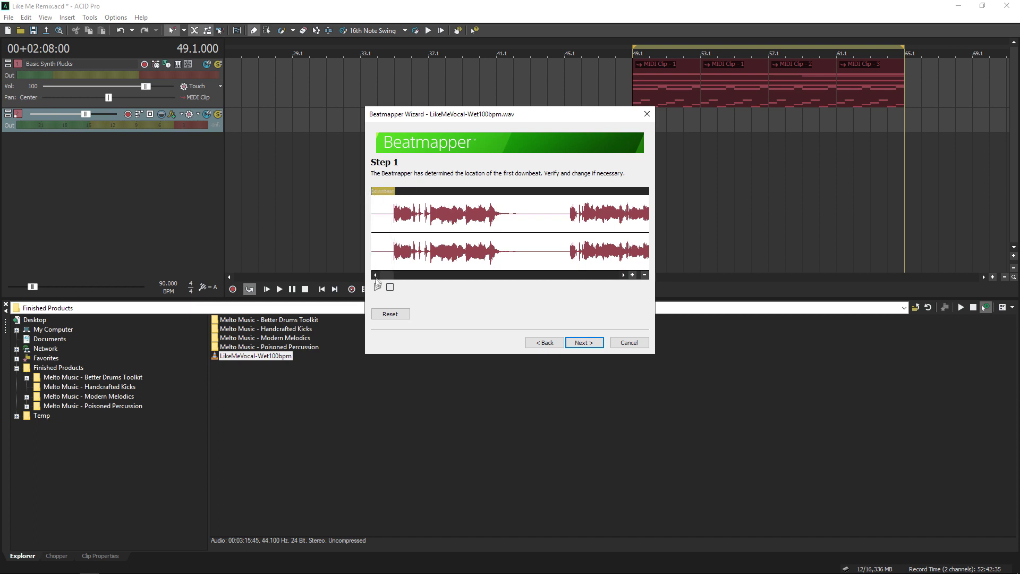
click(579, 343)
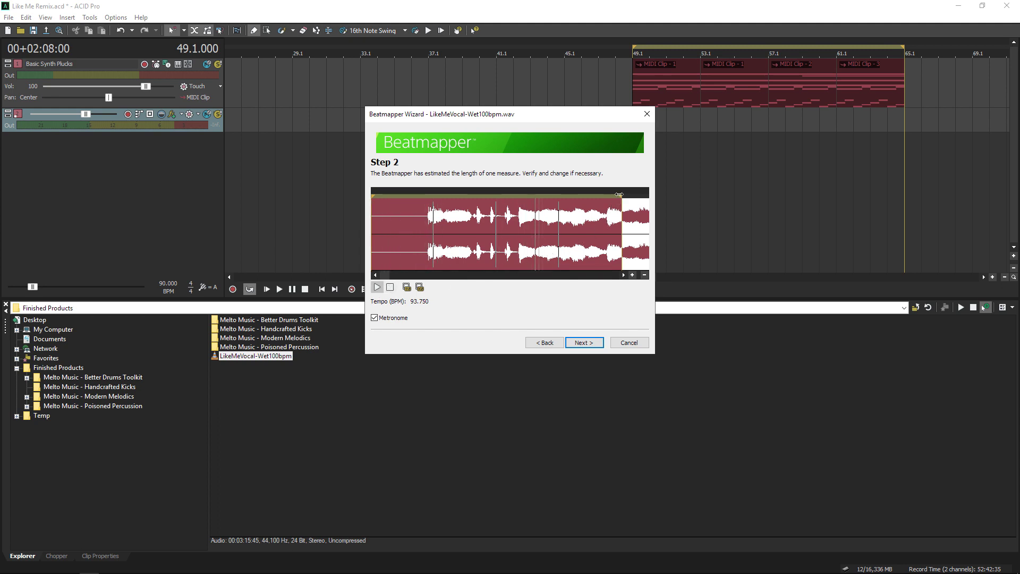
drag(619, 194, 609, 195)
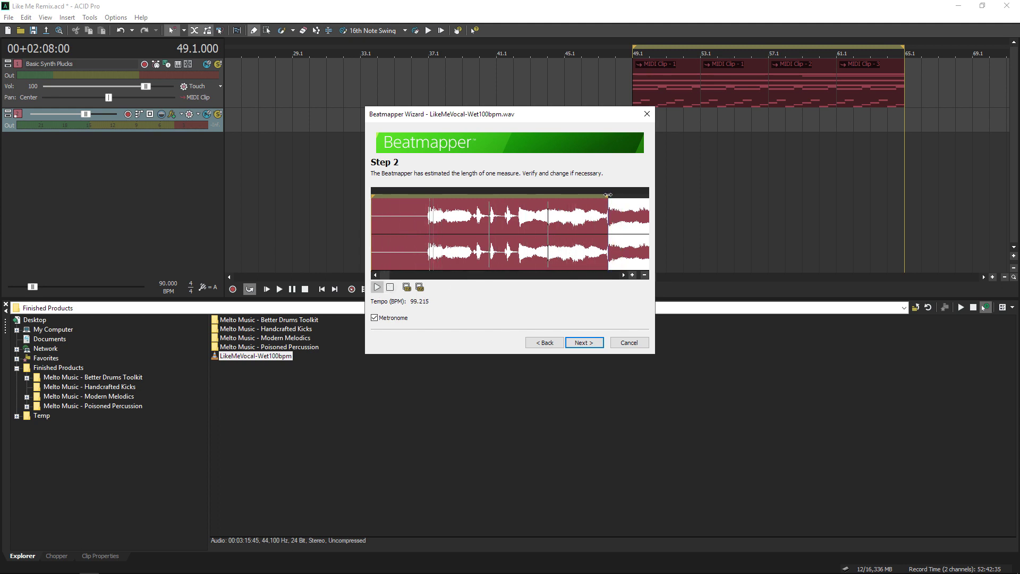
scroll(616, 222, up, 4)
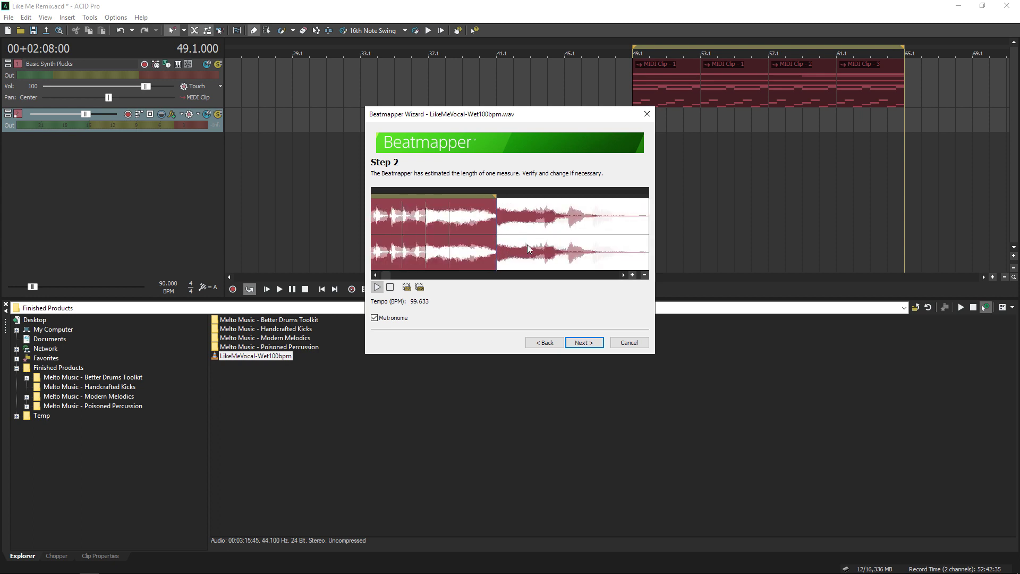
click(585, 342)
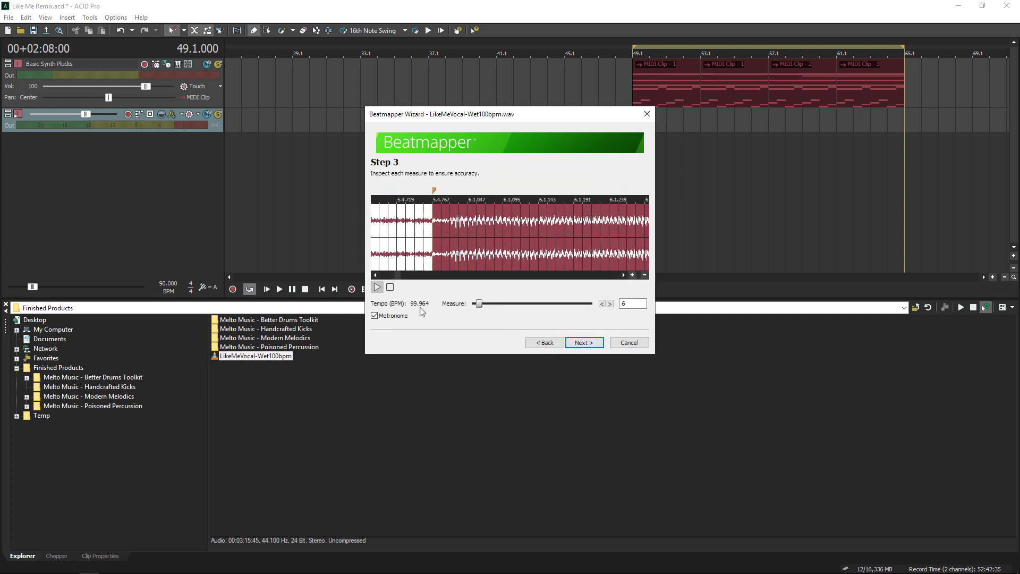
Step: Inspect the vocal's measures up to measure 65 and finish the Beatmapper Wizard with pitch preservation enabled
click(610, 304)
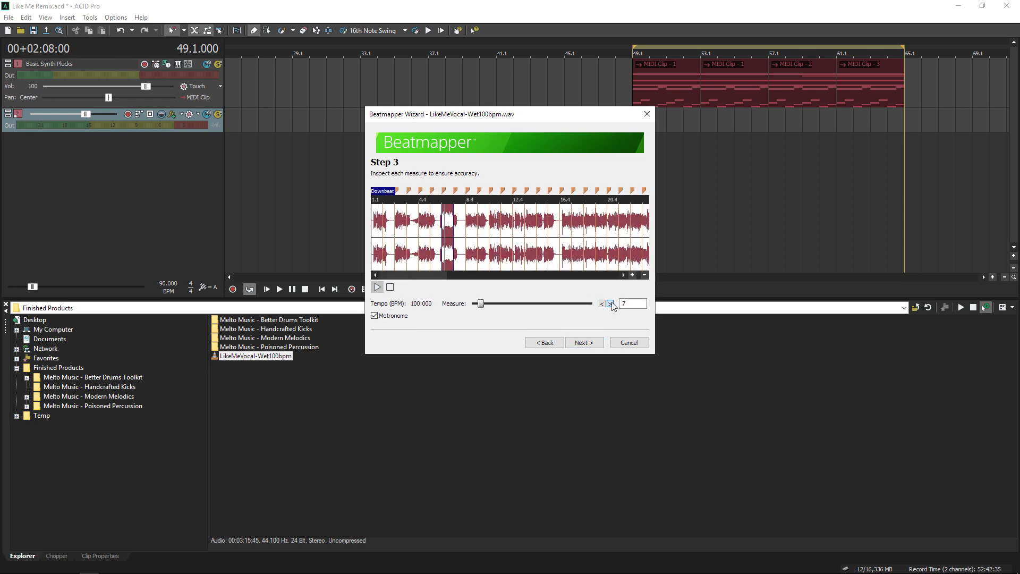
click(610, 304)
click(610, 304)
click(610, 303)
click(610, 304)
click(610, 303)
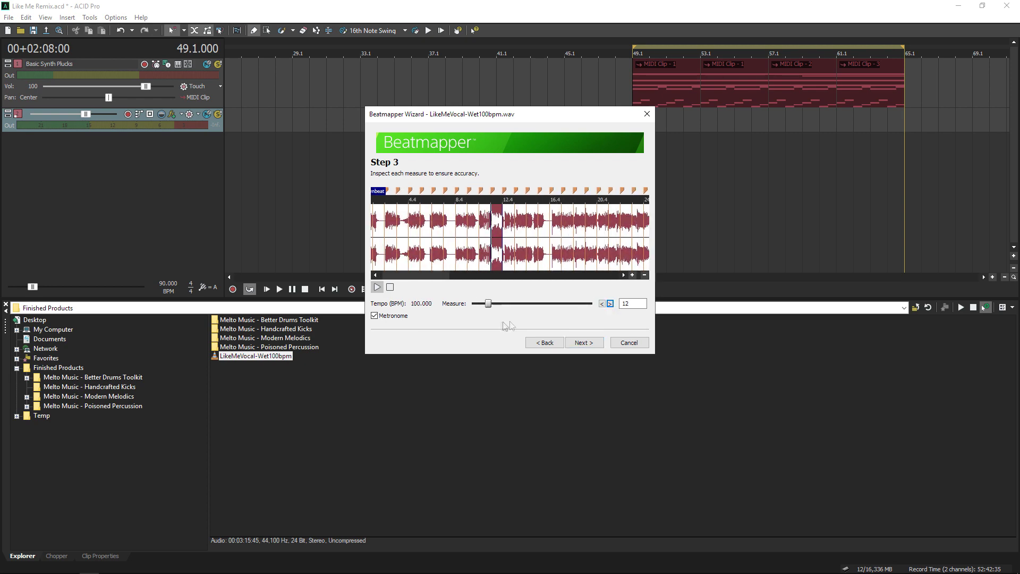
drag(492, 304, 566, 302)
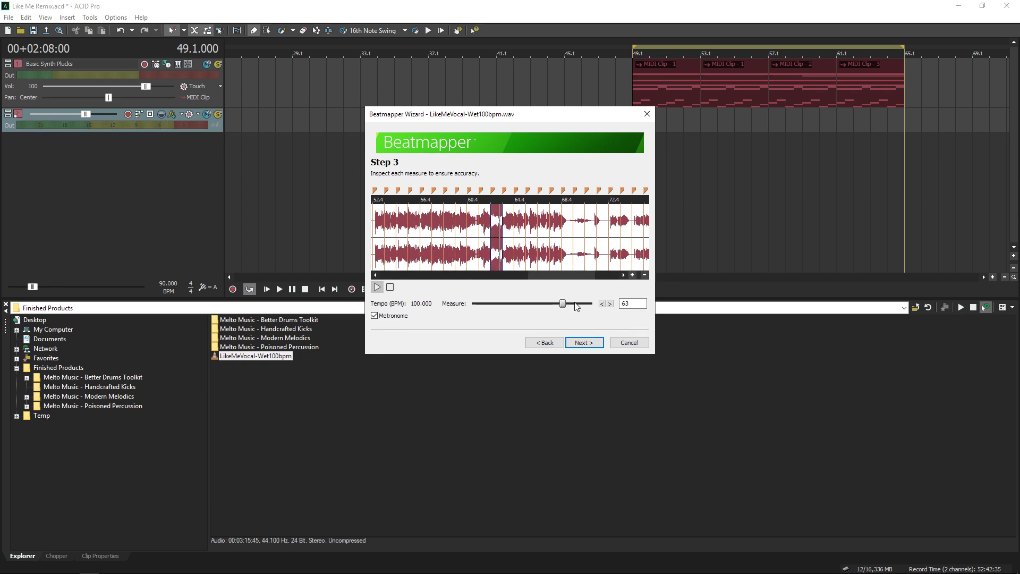
click(610, 304)
click(609, 303)
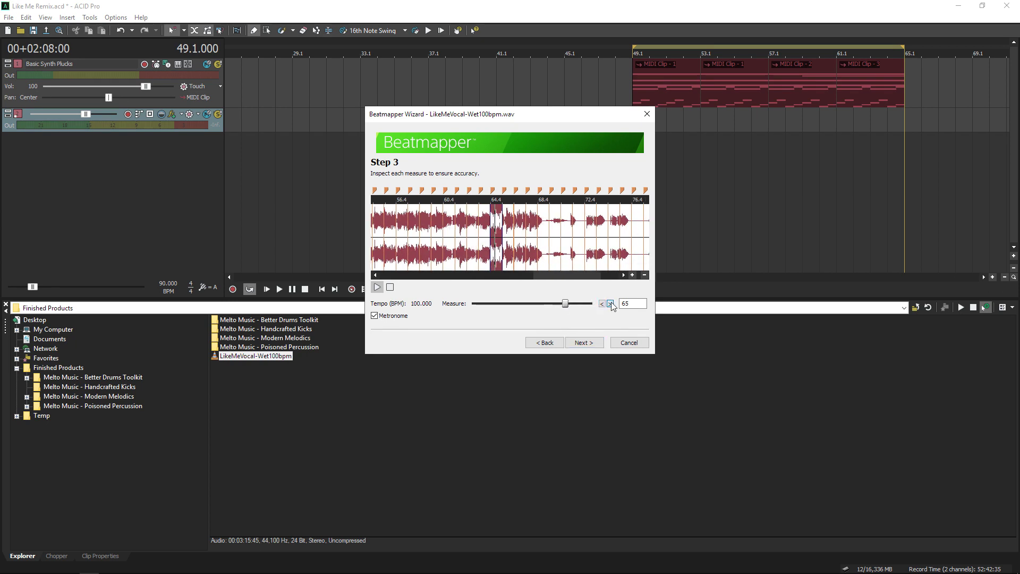
click(584, 343)
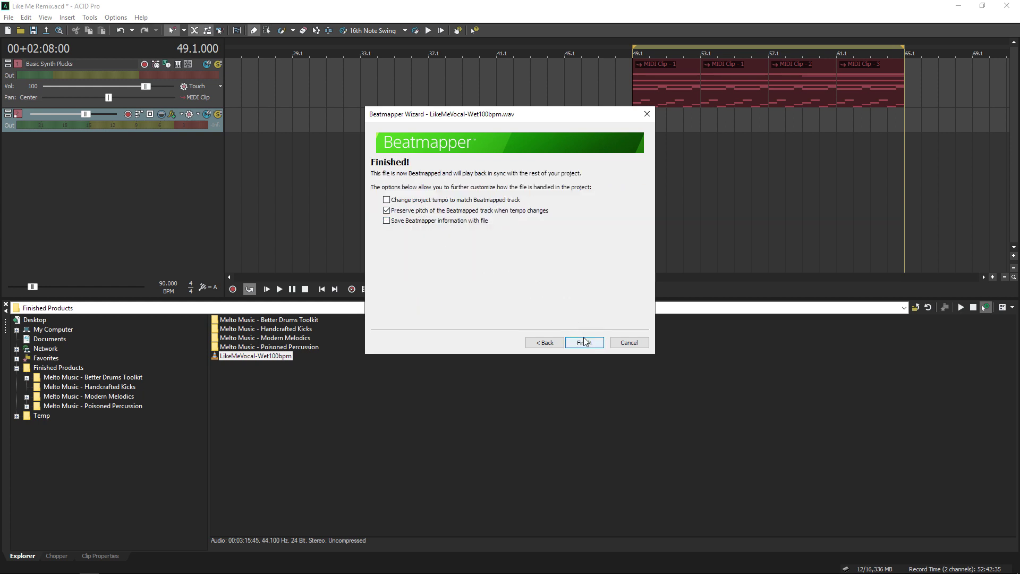
click(584, 342)
Step: Paint the beatmapped vocal from measure 49 beneath the synth plucks, enlarge its track, and play both together
scroll(664, 256, down, 3)
key(space)
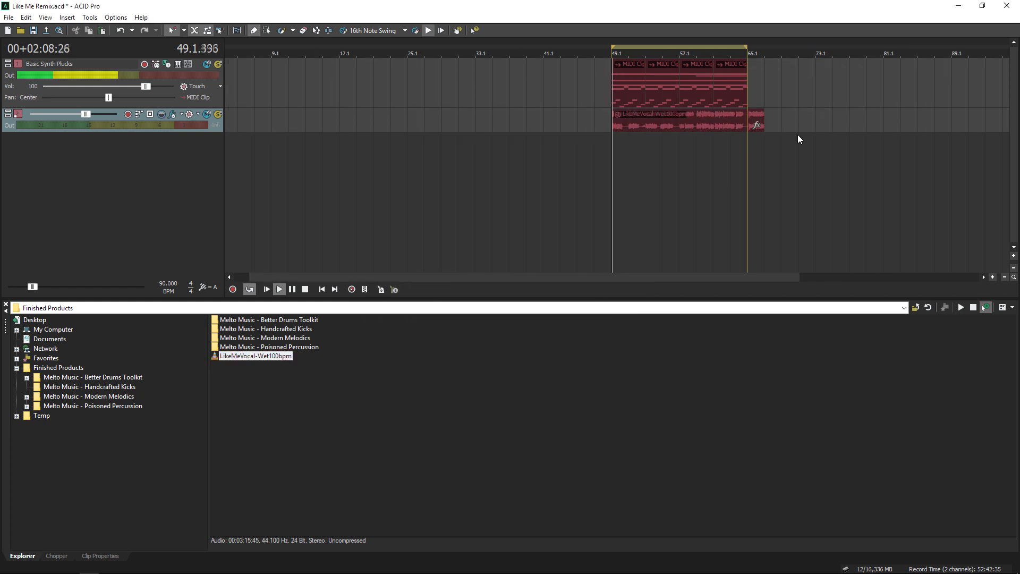
scroll(798, 136, up, 2)
drag(190, 131, 189, 225)
scroll(781, 158, up, 2)
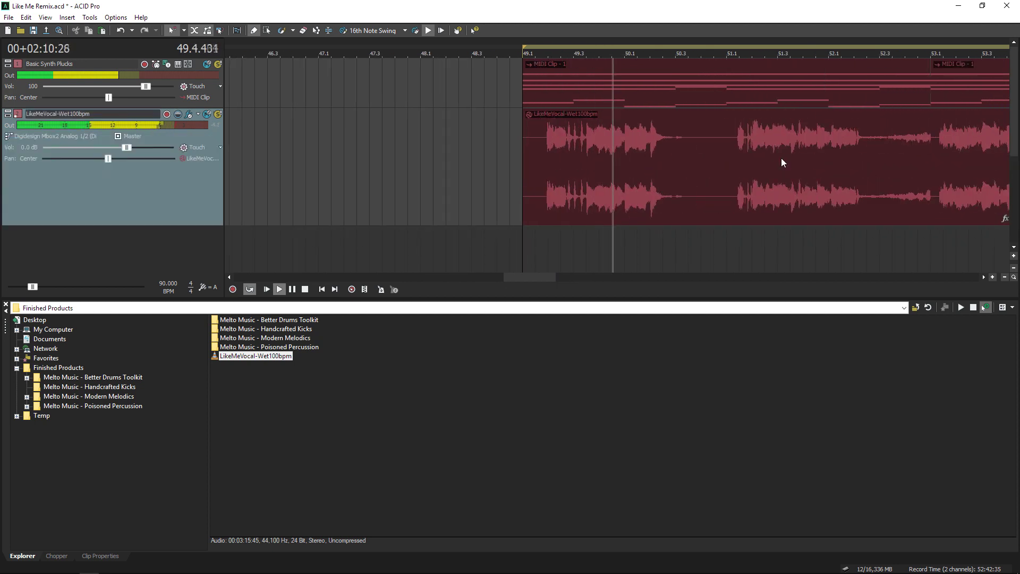
scroll(781, 158, down, 3)
key(space)
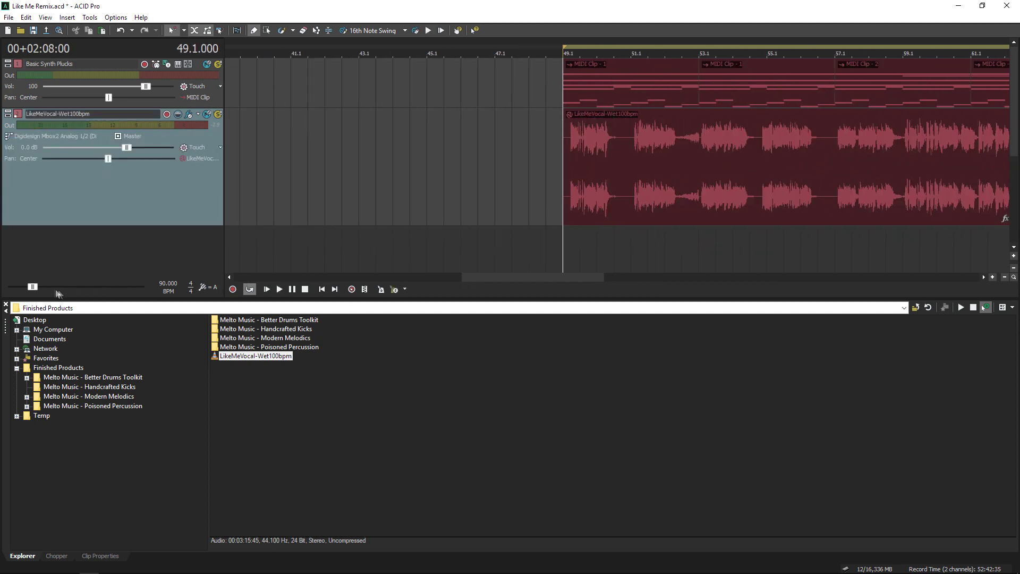
Step: Try the project tempo at 173.490 BPM during playback and return it to 90 BPM
drag(33, 288, 63, 287)
key(space)
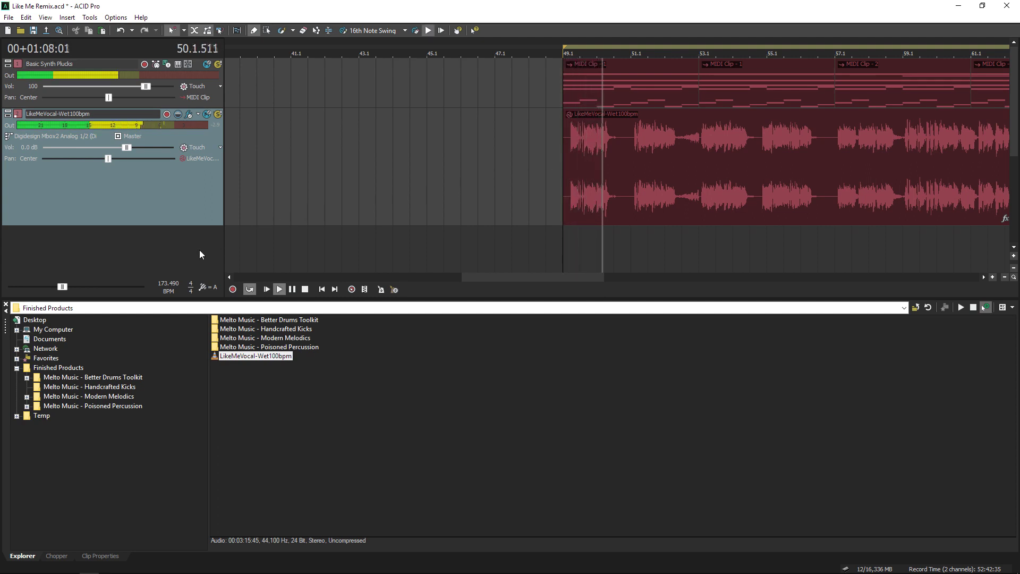
key(space)
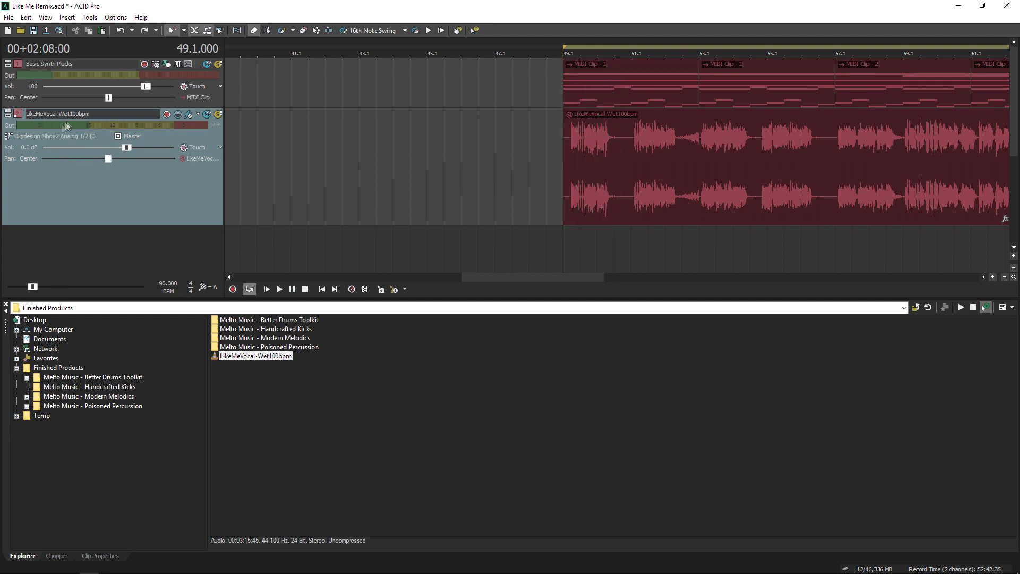
Step: Delete the beatmapped vocal track and add LikeMeVocal-Wet100bpm again, cancelling the Beatmapper Wizard
key(Delete)
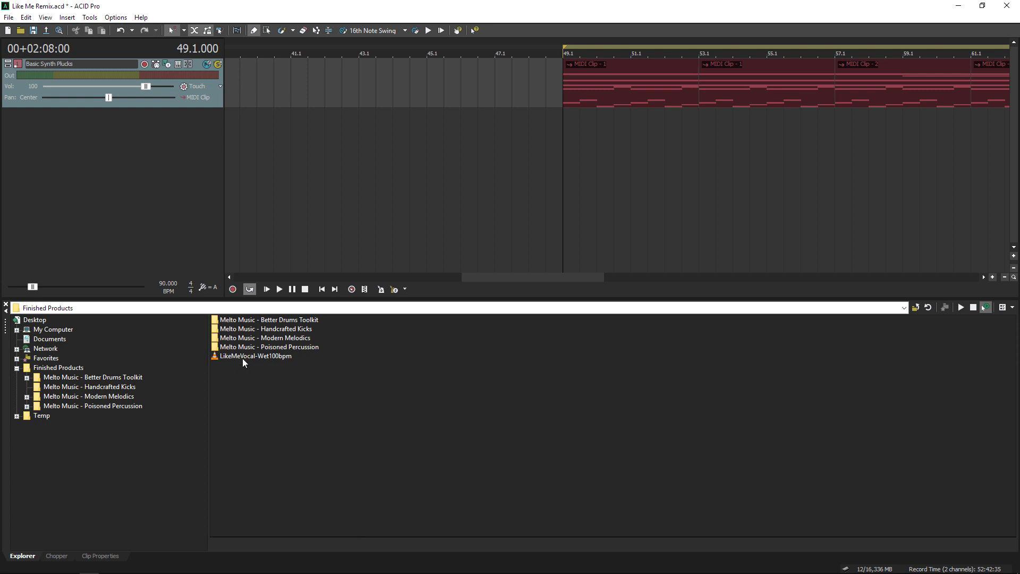
double_click(233, 359)
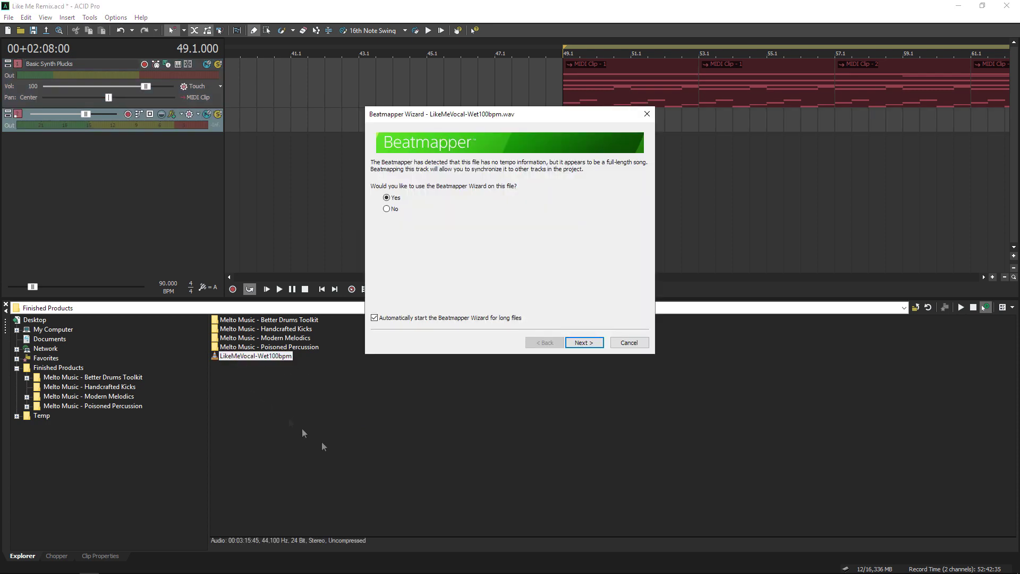
click(629, 343)
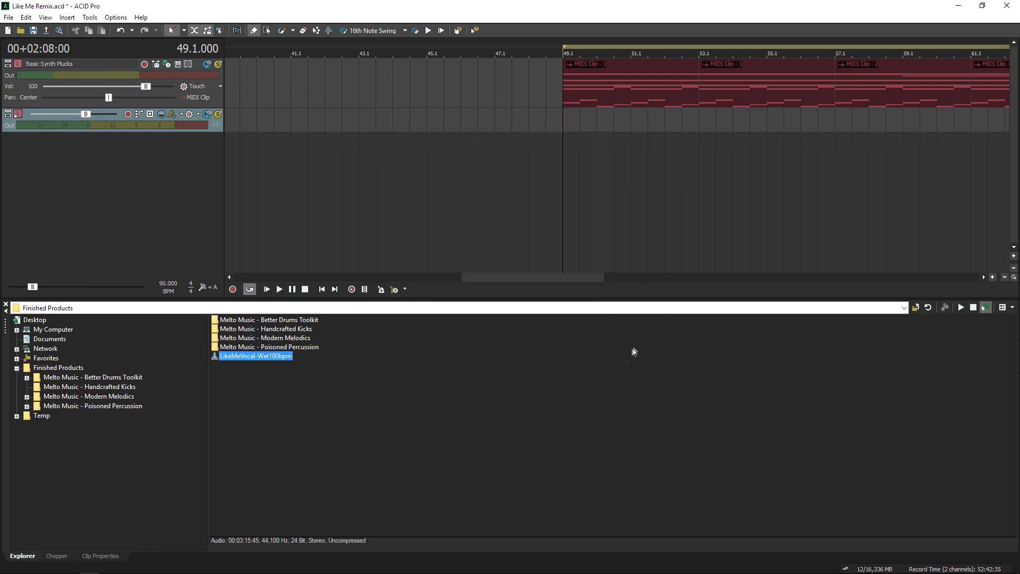
Step: Set the vocal clip's ACID type to Beatmapped and its initial tempo to 100 BPM
click(99, 555)
click(73, 337)
click(68, 361)
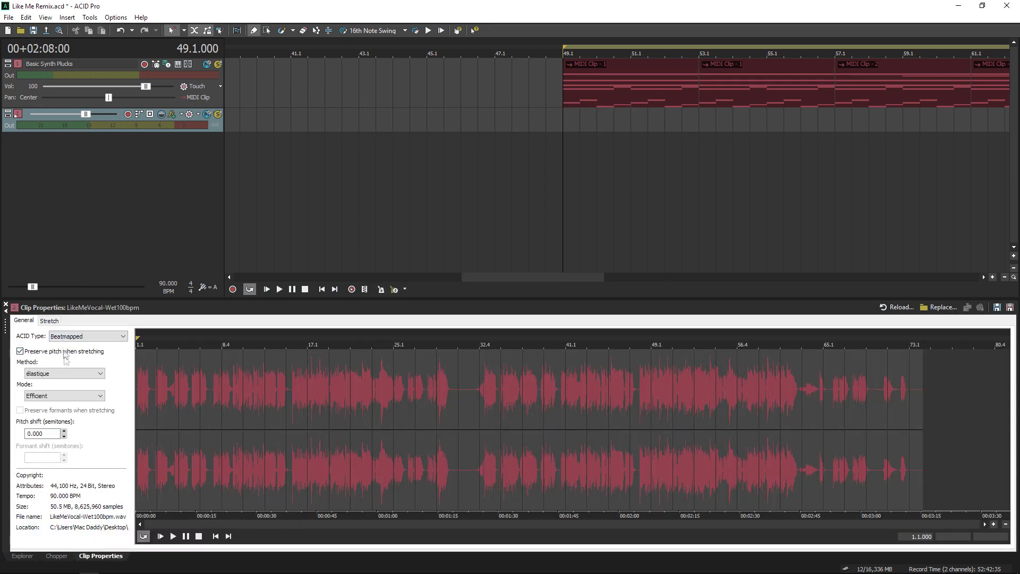
click(50, 319)
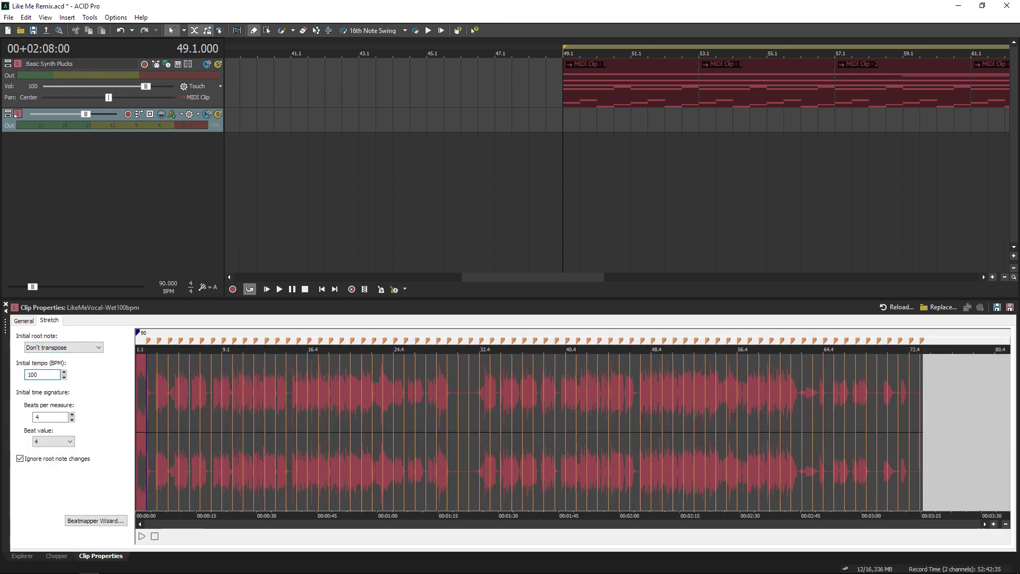
text(100)
Step: Paint the vocal clip from measure 49 to measure 65 beneath the synth plucks and play it
mouse_move(566, 121)
mouse_down()
mouse_move(649, 117)
mouse_move(903, 133)
mouse_up()
key(space)
scroll(910, 127, down, 2)
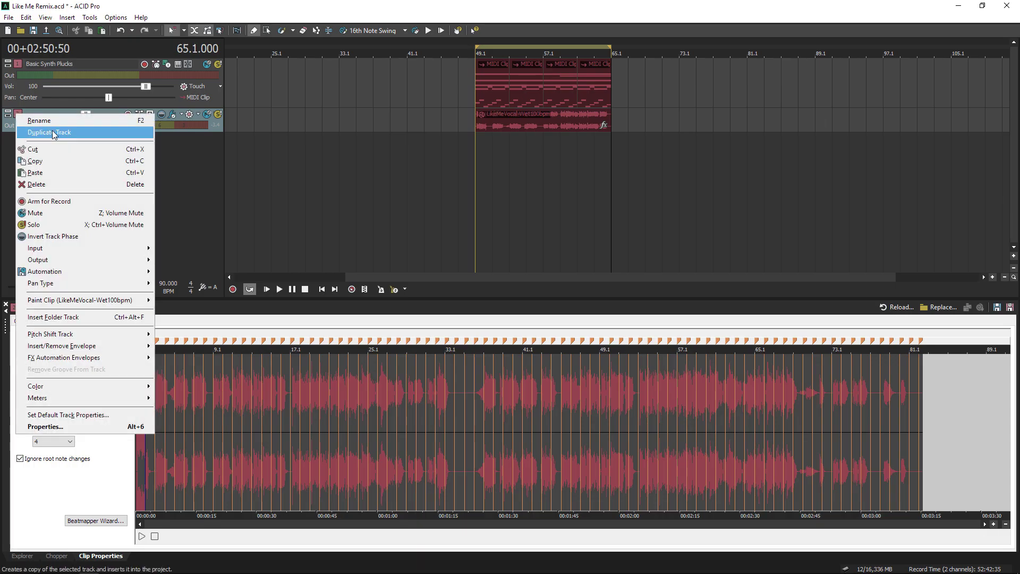
Step: Duplicate the vocal track and move one of the two vocal tracks above the Basic Synth Plucks track
click(52, 133)
drag(52, 129, 30, 59)
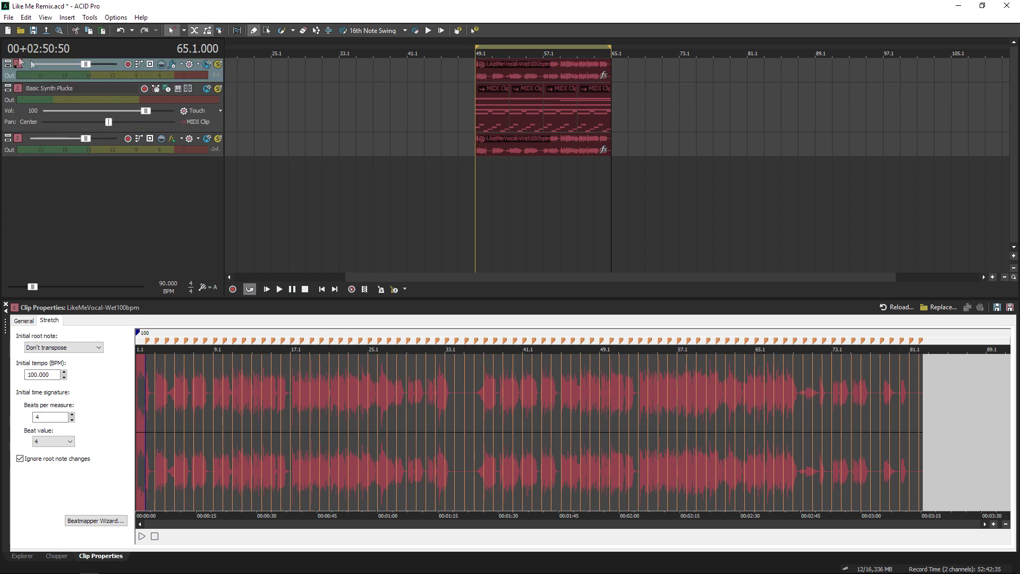
Step: Delete the vocal event from the track below the synth plucks and mute the vocal track above them
scroll(573, 116, up, 3)
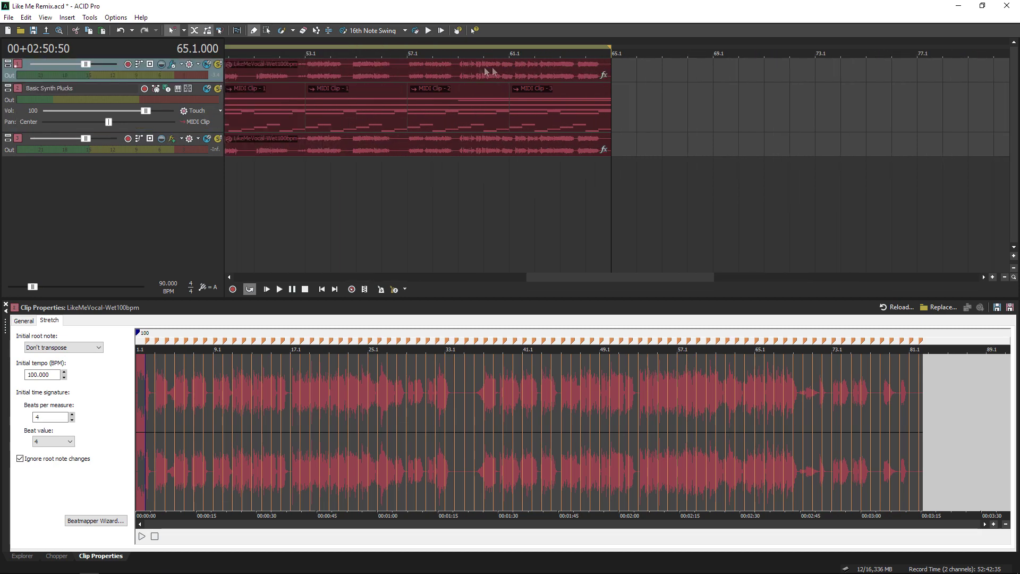
drag(478, 53, 629, 61)
click(513, 151)
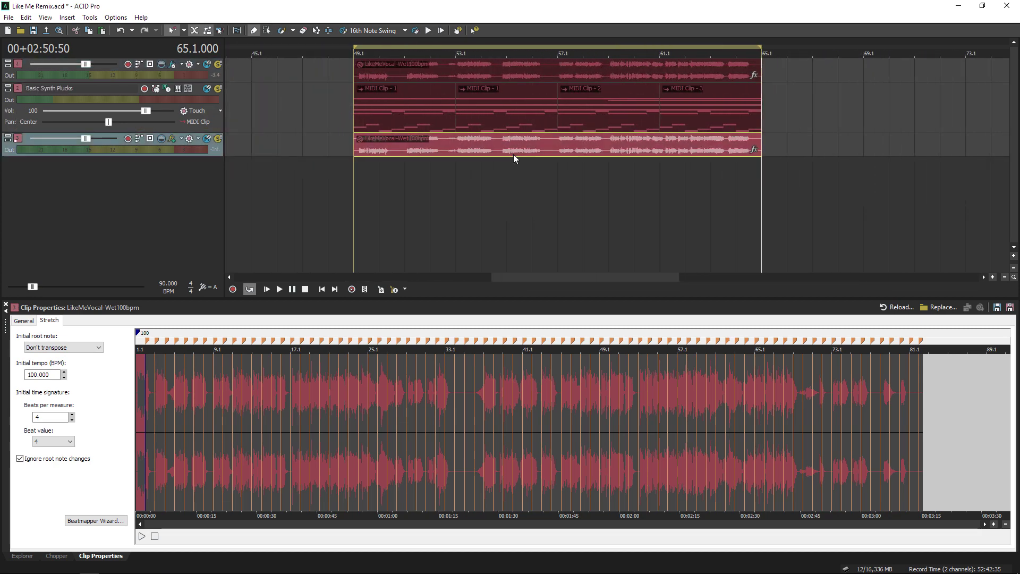
key(Delete)
click(206, 66)
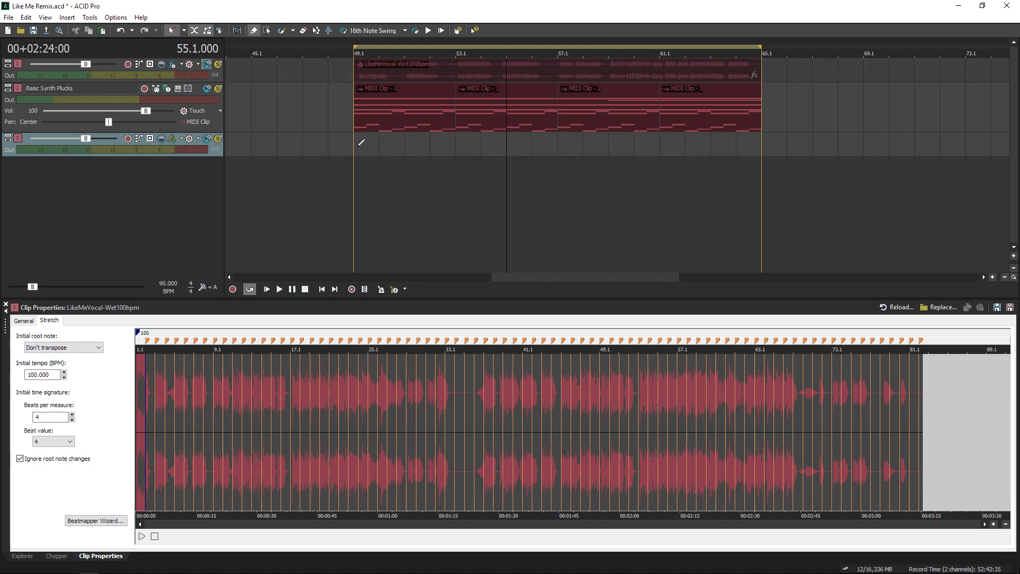
Step: Place the cursor at measure 49 and enlarge the height of the empty vocal track
click(358, 144)
scroll(417, 136, up, 1)
drag(170, 157, 171, 238)
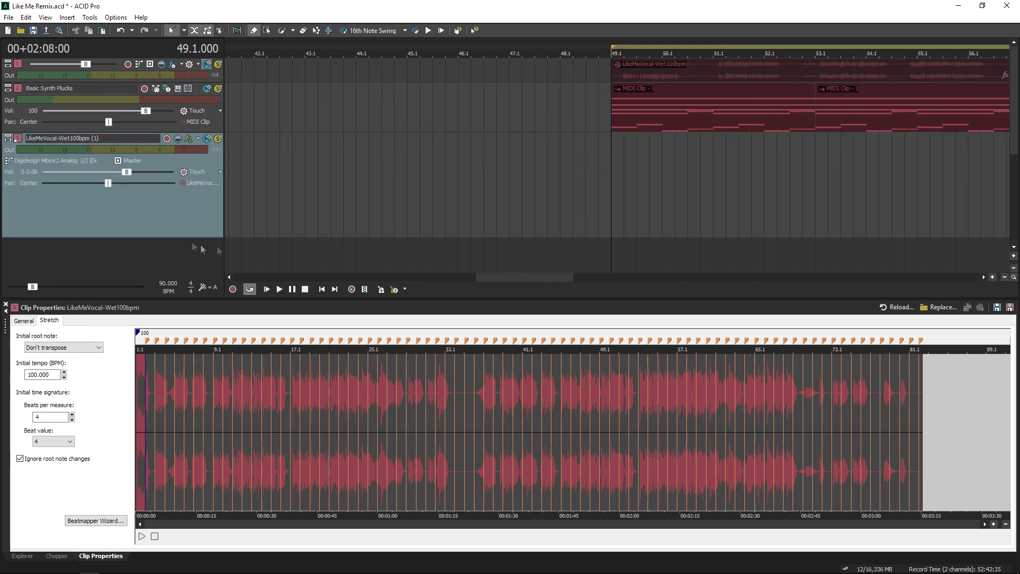
mouse_move(618, 179)
mouse_down()
mouse_move(799, 179)
mouse_move(777, 181)
mouse_up()
click(709, 185)
key(Delete)
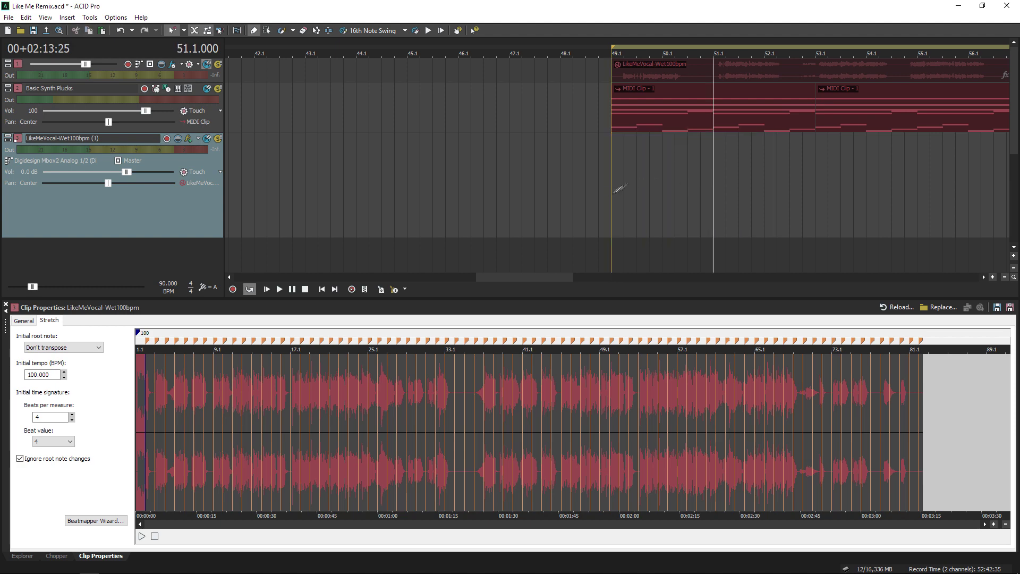
Step: Return the cursor to measure 49 on the empty vocal track and open the vocal clip in the Chopper
click(614, 191)
click(57, 556)
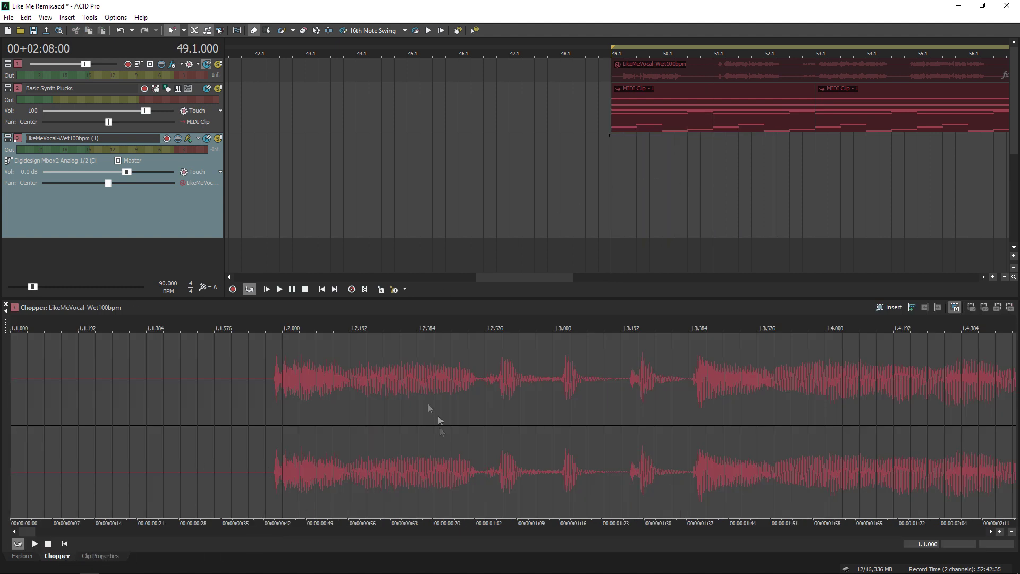
Step: Select and audition short sections of the opening vocal phrase in the Chopper, then clear the selection
drag(281, 409, 927, 414)
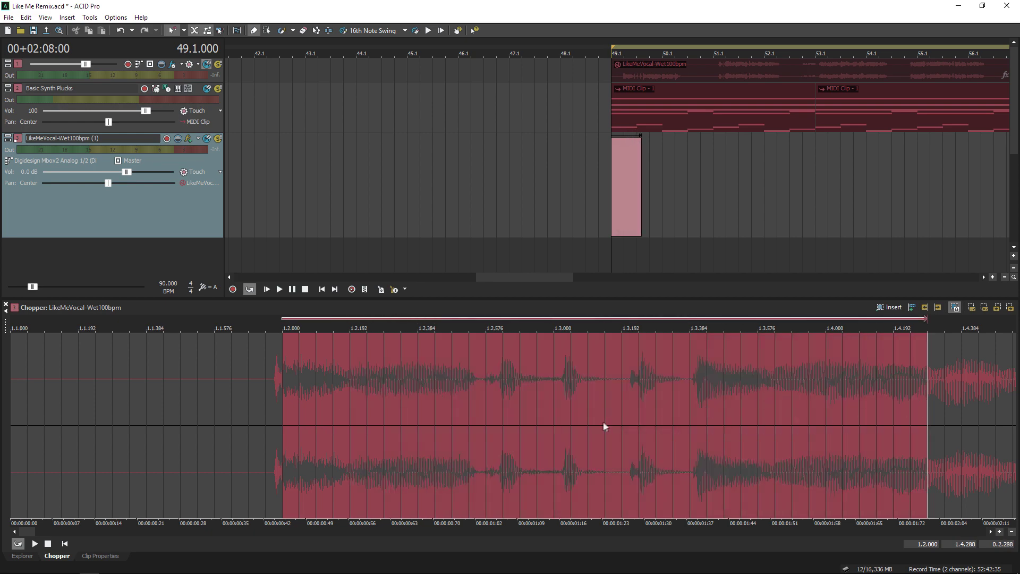
scroll(626, 420, down, 4)
drag(376, 406, 470, 407)
drag(385, 419, 422, 422)
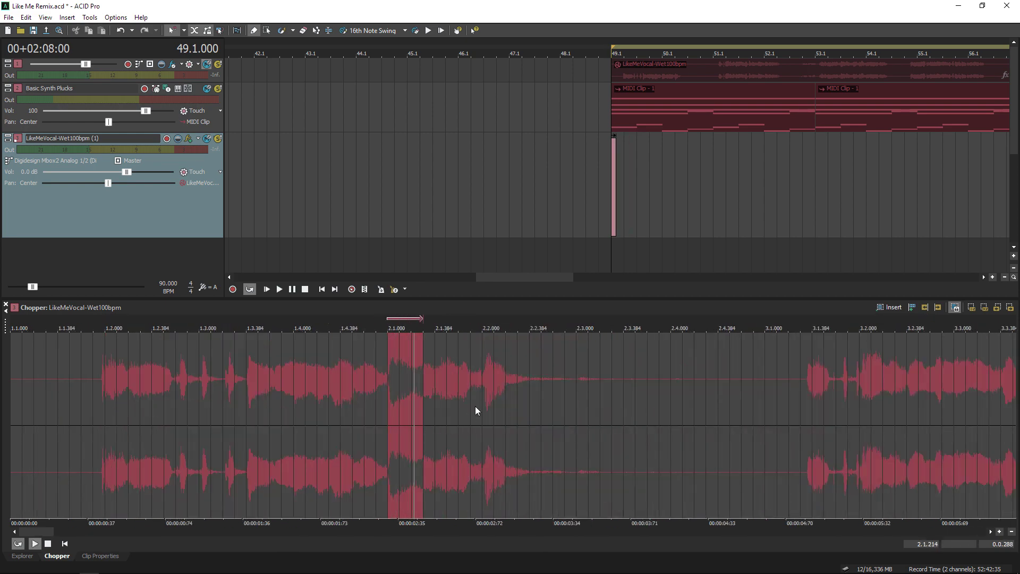
drag(482, 408, 518, 398)
click(564, 396)
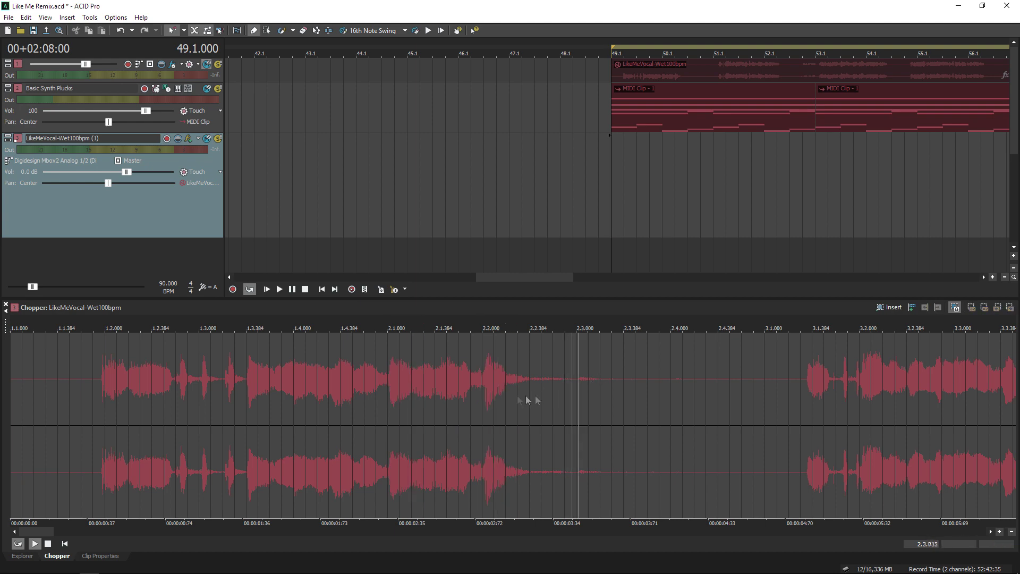
Step: Select the vocal slice from 2.2.000 to 2.2.192 in the Chopper and insert it repeatedly from measure 49
drag(482, 394, 506, 392)
click(882, 308)
click(882, 308)
click(882, 308)
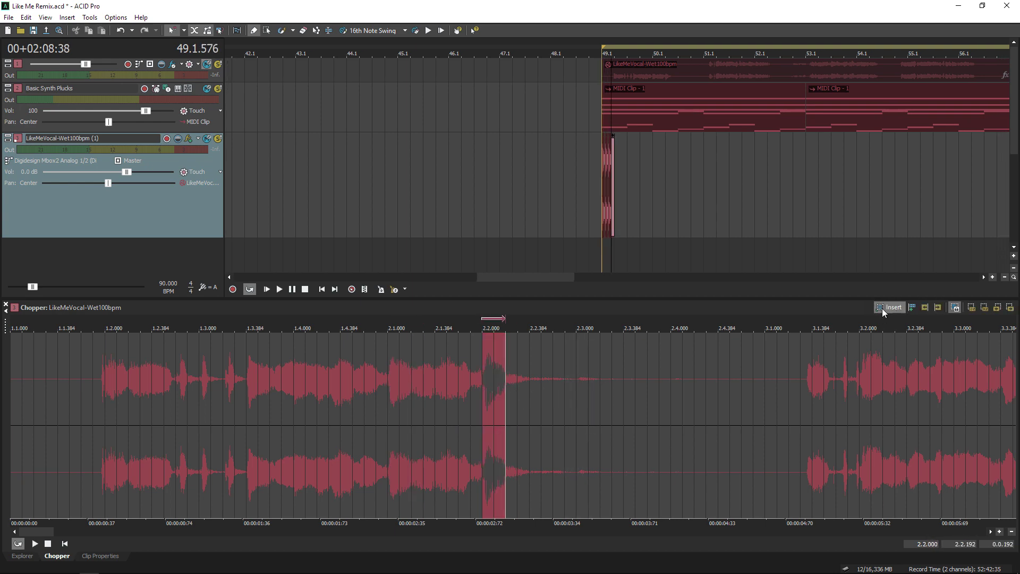
click(882, 308)
click(881, 308)
Step: Narrow the Chopper selection to 2.2.096–2.2.120 and insert this tiny slice several times after the existing chops
scroll(541, 384, up, 2)
click(394, 401)
drag(417, 403, 428, 401)
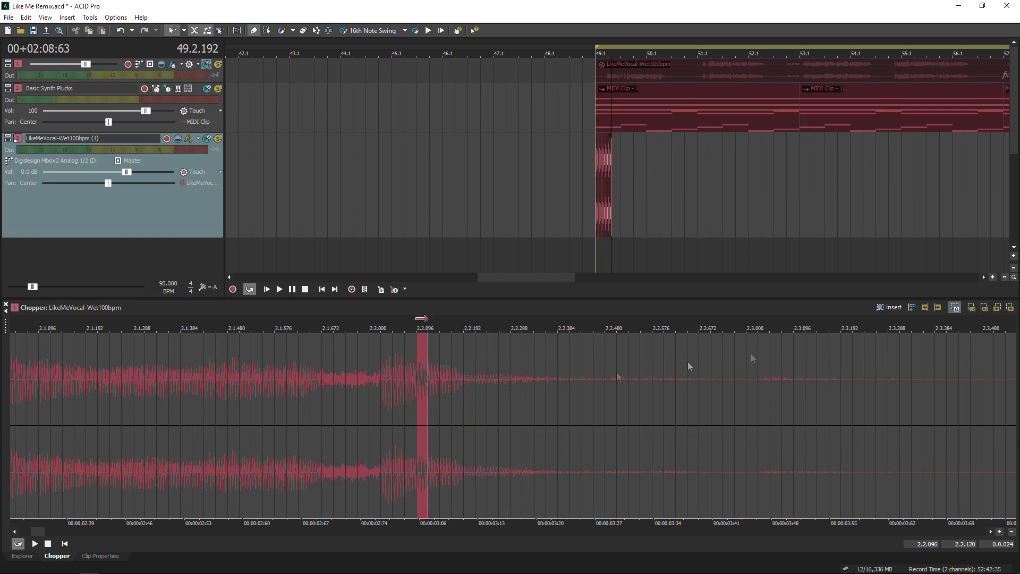
click(882, 310)
click(881, 310)
click(882, 310)
click(882, 310)
click(882, 310)
click(882, 310)
triple_click(882, 310)
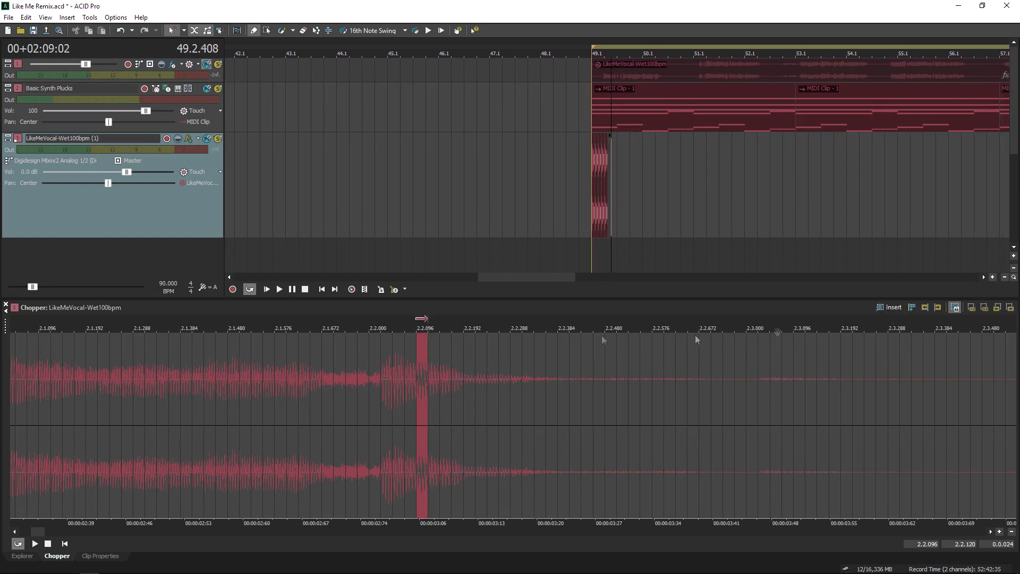
Step: Select the longer vocal section from 2.1.216 to 2.2.384 and insert it repeatedly after the short chops
drag(97, 405, 557, 410)
click(893, 308)
click(892, 308)
click(892, 307)
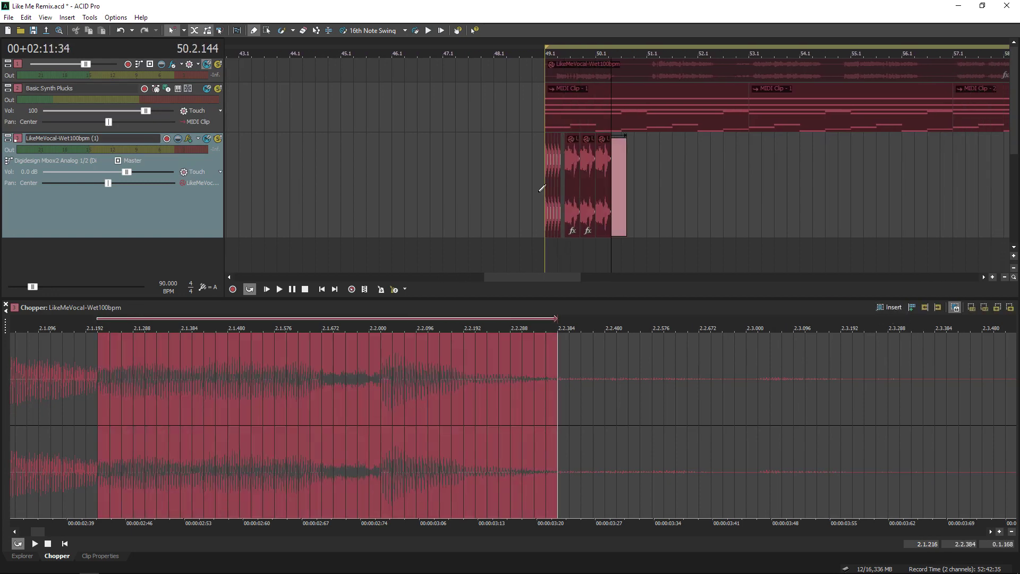
Step: Play the inserted vocal chops against the synth plucks from measure 49, then stop
click(543, 188)
scroll(743, 213, up, 3)
key(space)
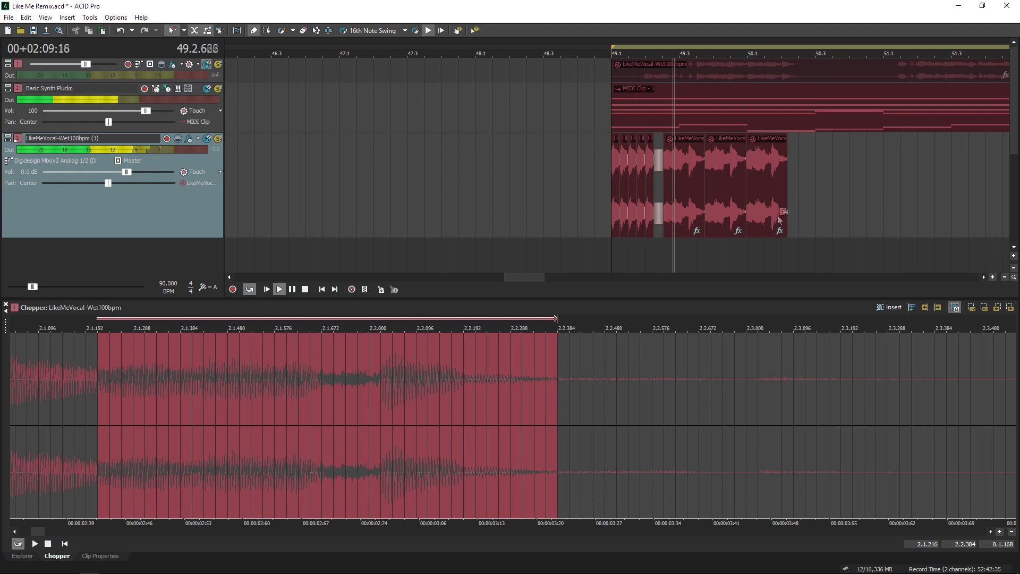
key(space)
click(776, 180)
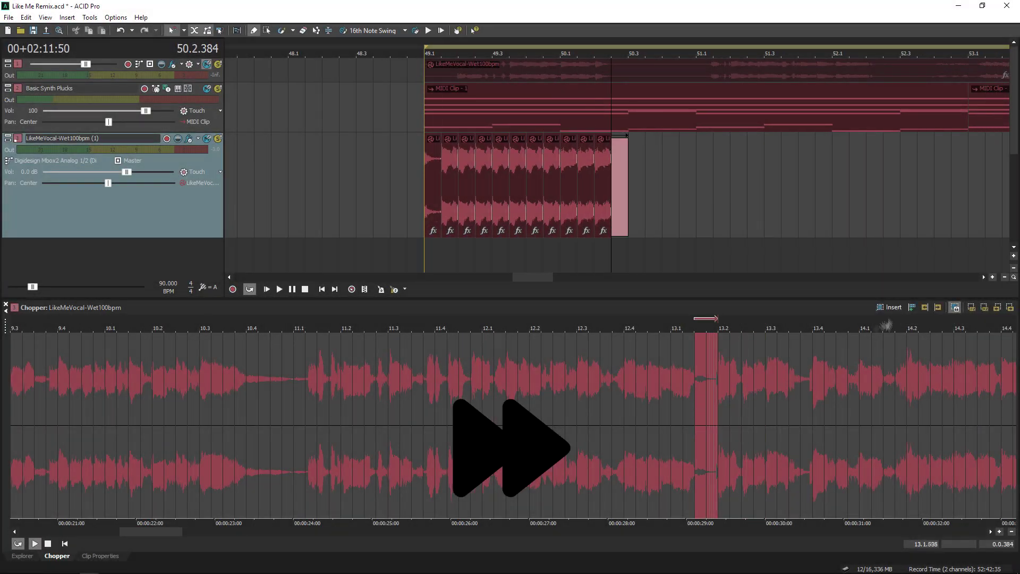
Step: Insert the quiet vocal slice just before 13.2 at the end of the chops and select the section preceding it in the Chopper
click(889, 307)
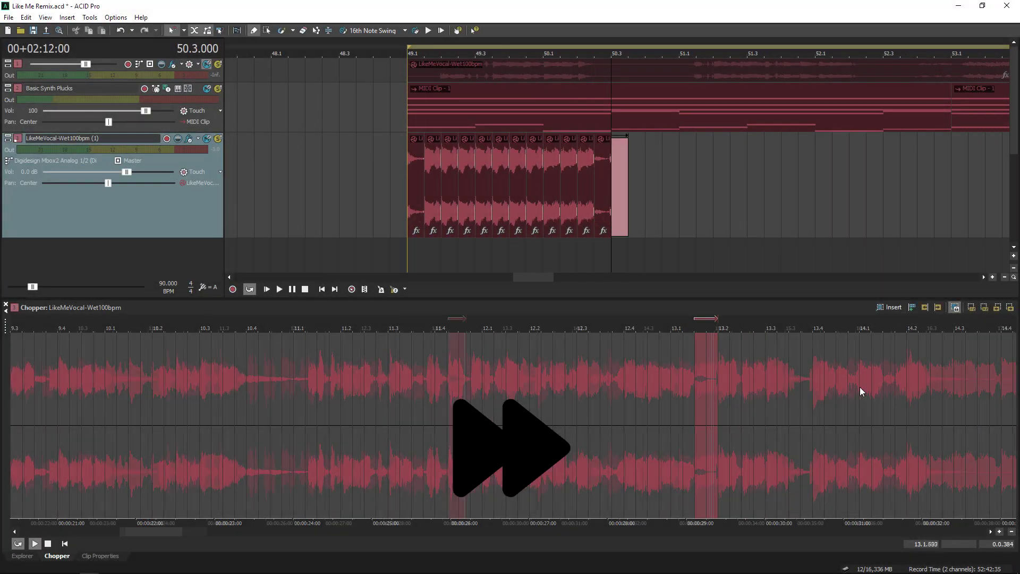
drag(648, 391, 694, 390)
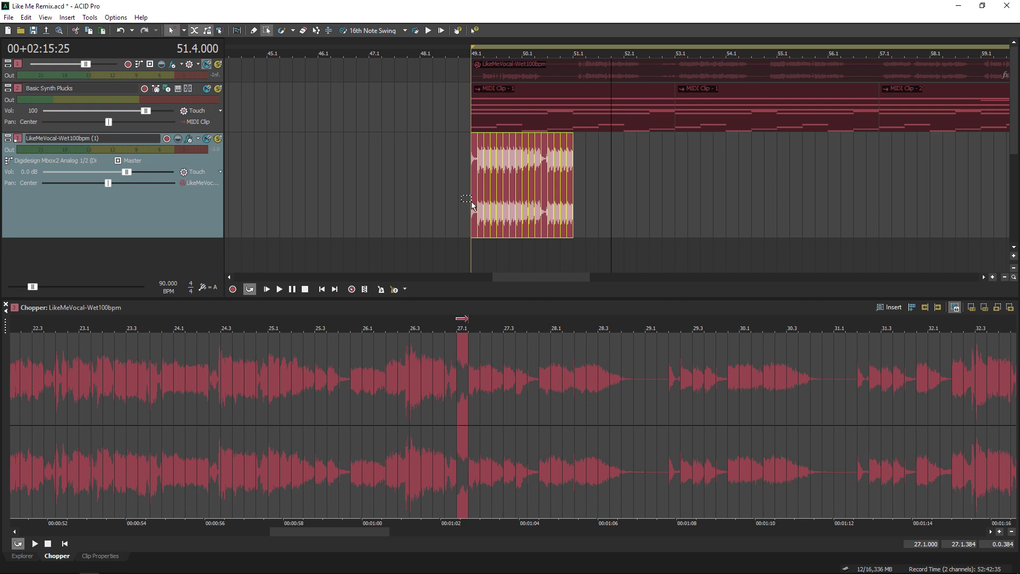
Step: Play the chops from measure 49 while lowering their track volume to -1.5 dB, then set the loop region to 49.1–51.1
click(471, 202)
key(space)
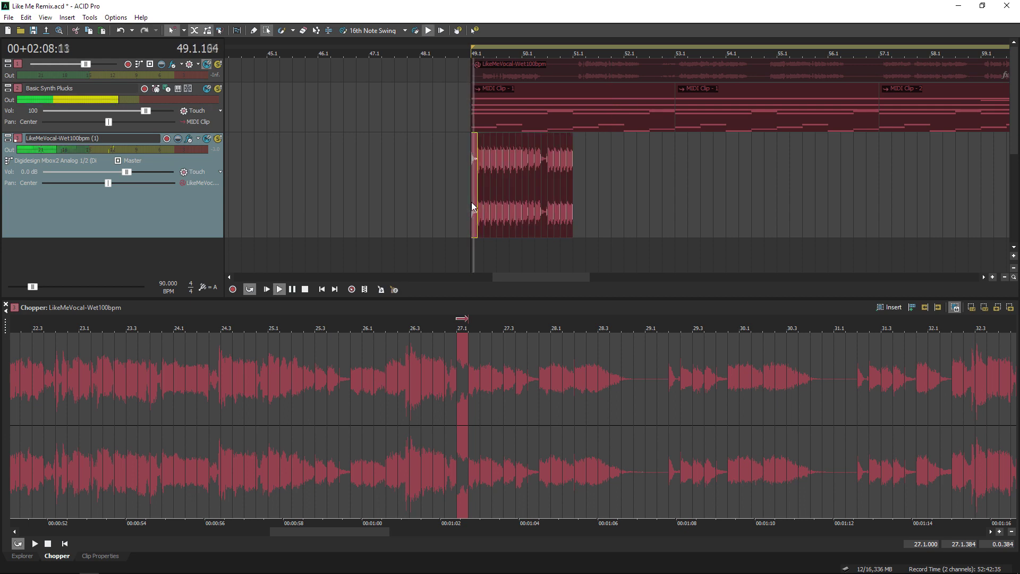
drag(127, 171, 115, 172)
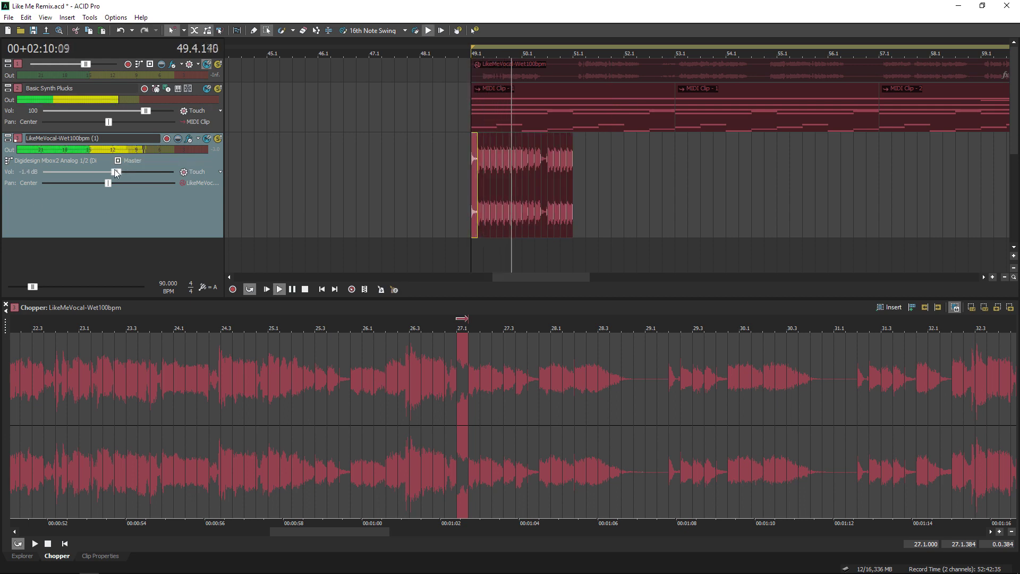
scroll(569, 176, up, 1)
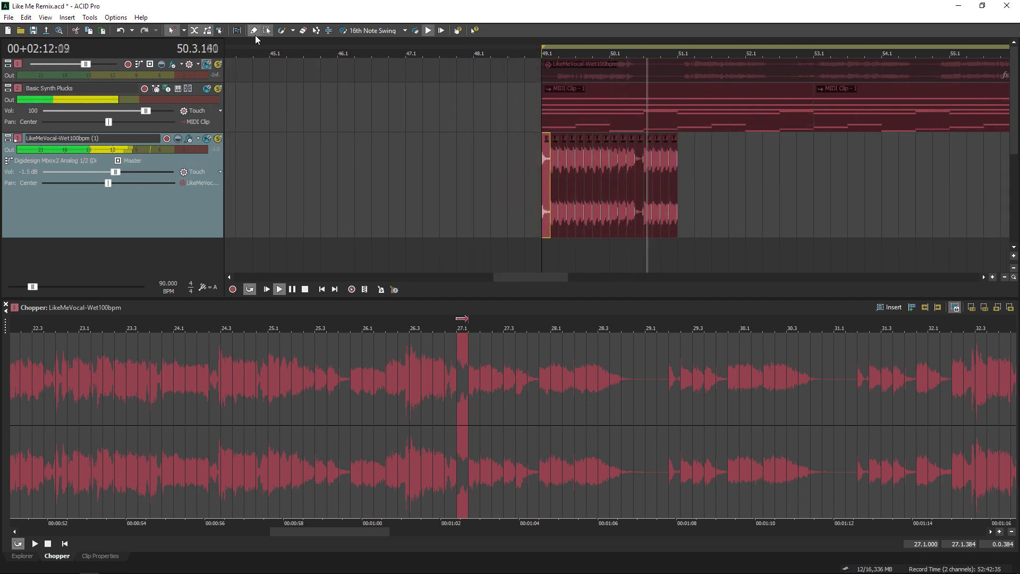
key(space)
drag(675, 248, 542, 244)
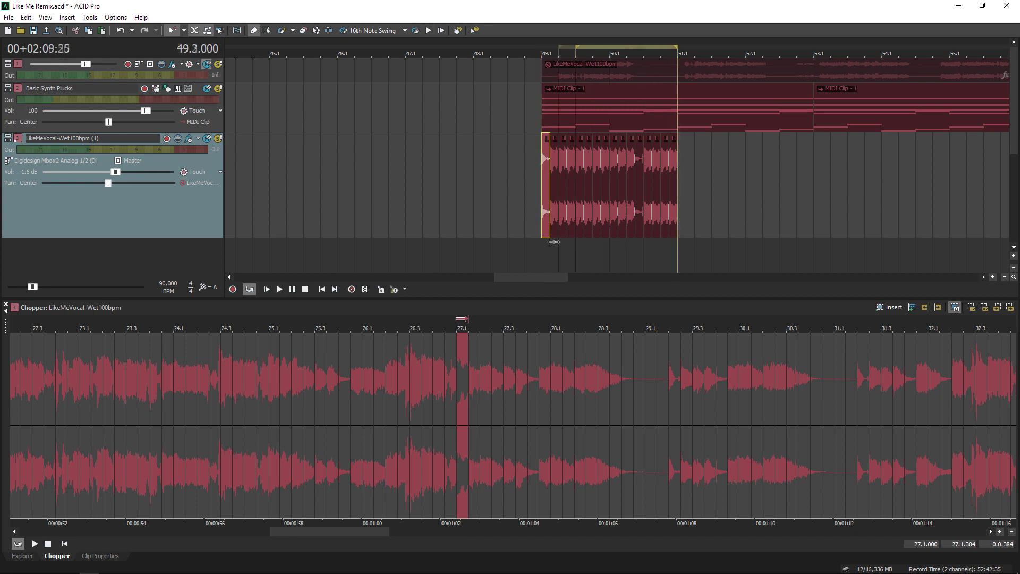
scroll(733, 204, up, 2)
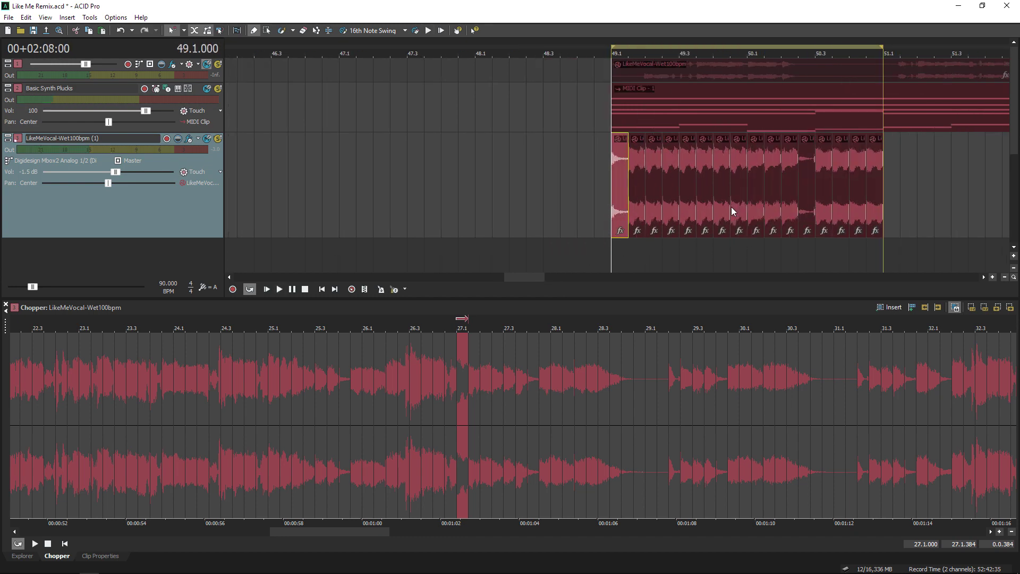
Step: Lower the event volumes of the second through fifth chops in rising steps and those of the closing chops in falling steps
click(935, 194)
drag(638, 143, 631, 224)
drag(655, 139, 668, 208)
drag(670, 139, 676, 187)
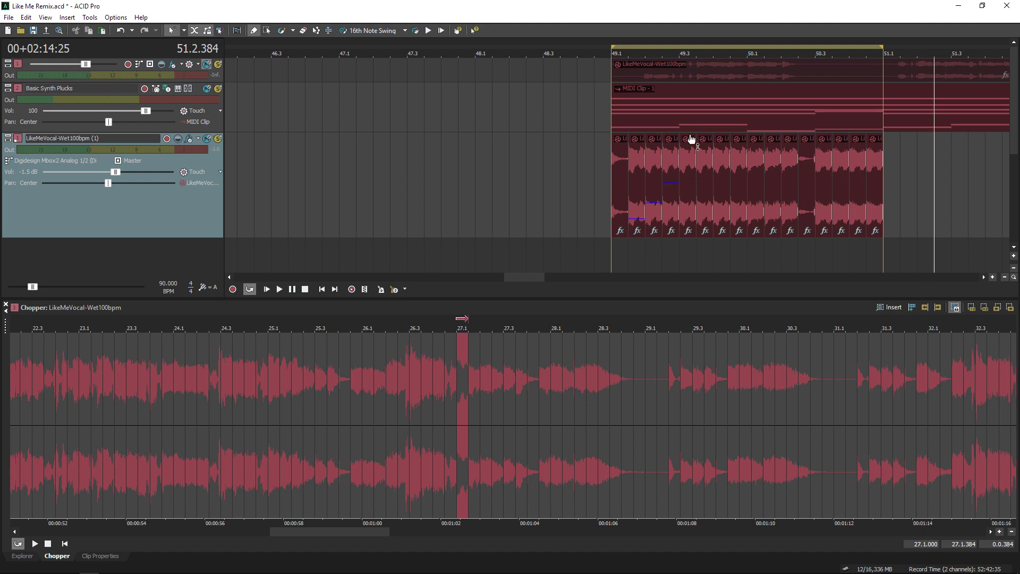
drag(691, 140, 690, 162)
drag(838, 139, 841, 174)
drag(857, 140, 870, 220)
Step: Select all vocal chops between measures 49 and 51, copy them and paste them at measure 51
scroll(904, 179, down, 2)
click(267, 30)
drag(600, 237, 494, 186)
key(ctrl+c)
click(593, 212)
key(ctrl+v)
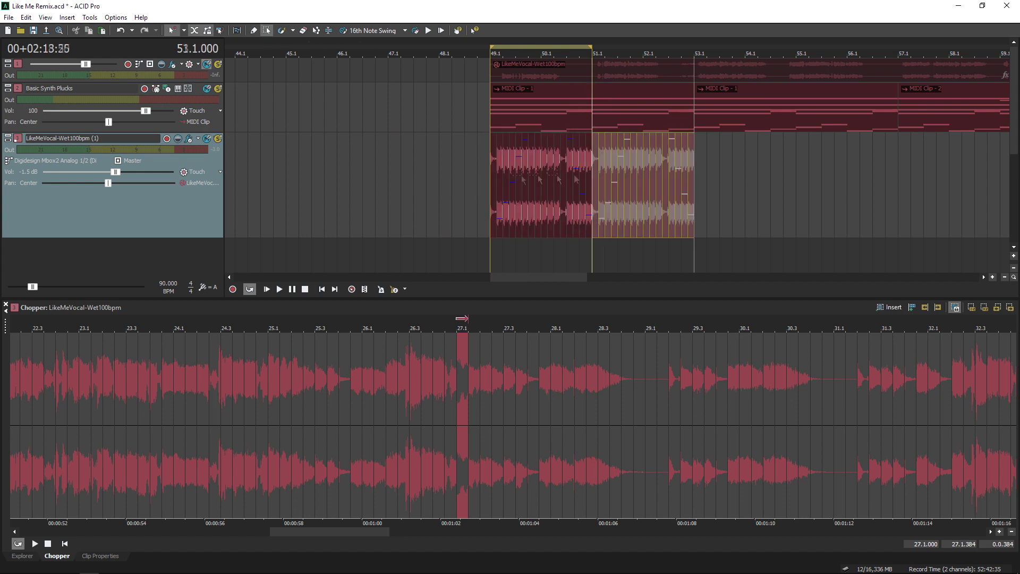
Step: Pitch-shift the second through seventh chops of the pasted phrase and play the section from 50.4 to check it
drag(362, 244, 451, 214)
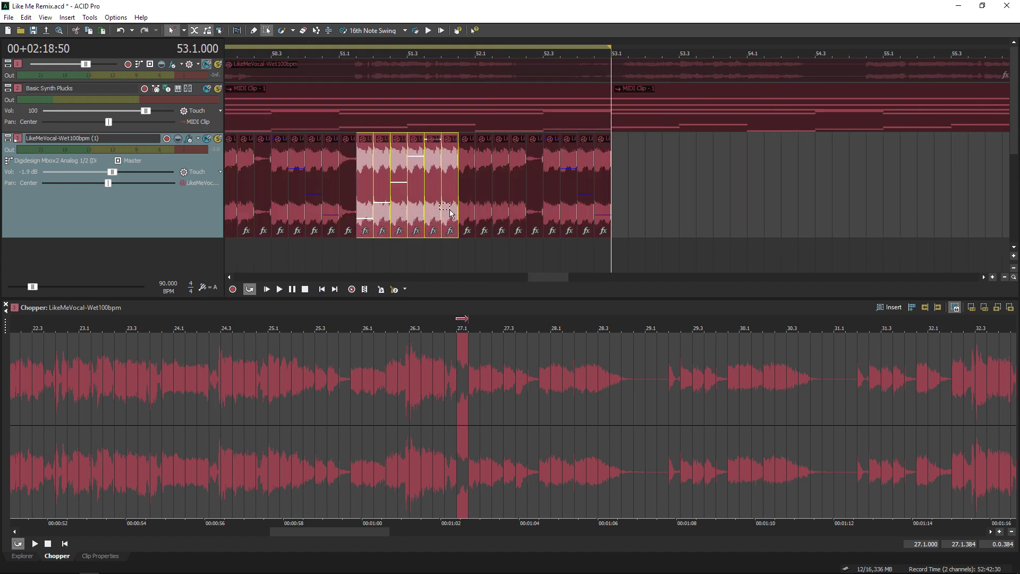
click(307, 247)
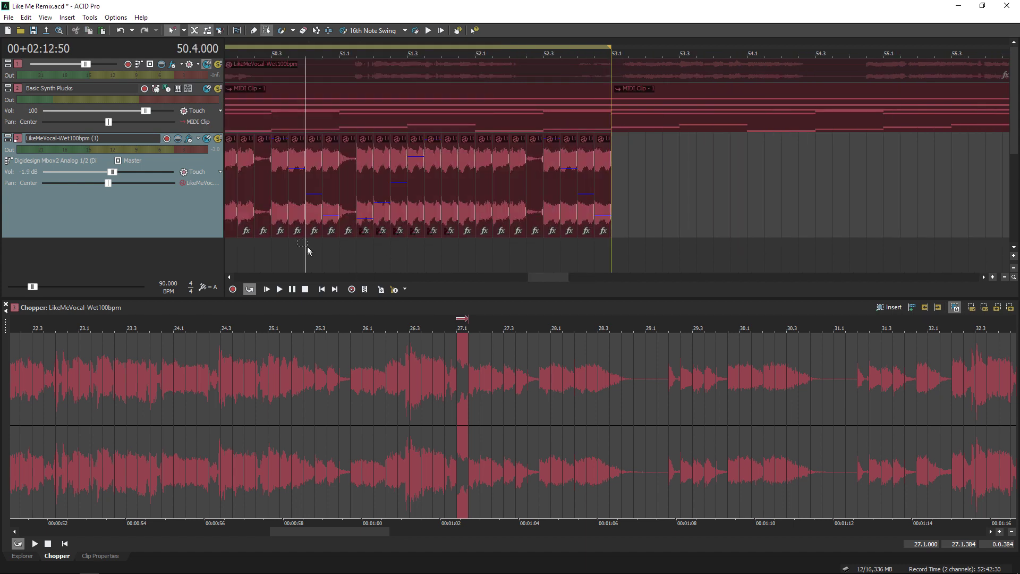
key(space)
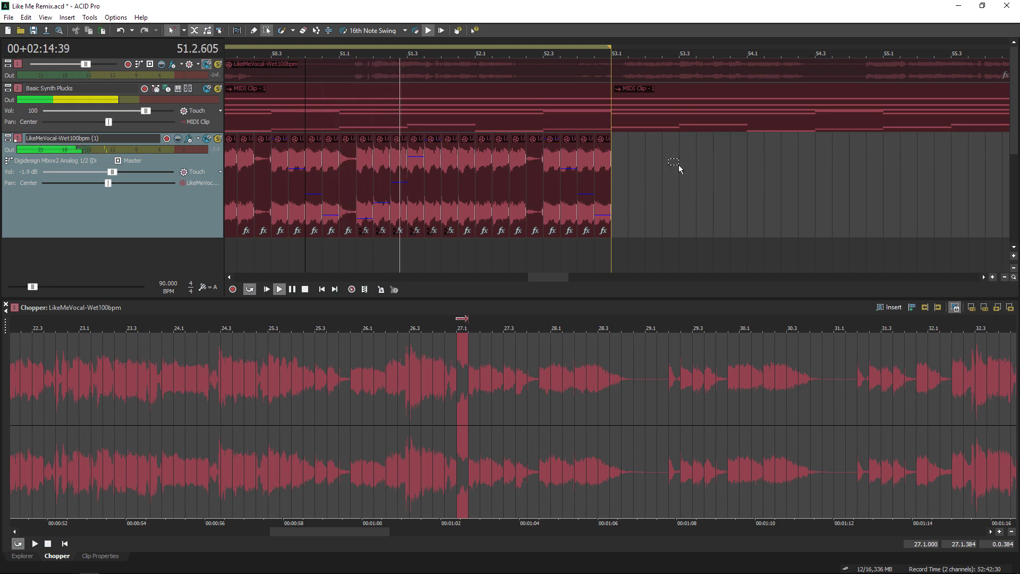
scroll(677, 165, down, 2)
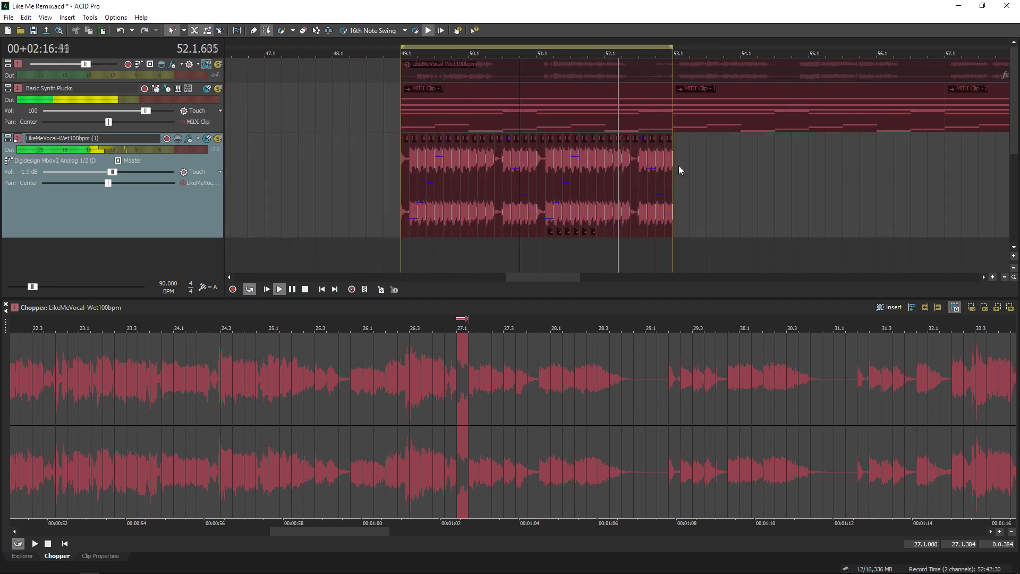
scroll(762, 158, down, 1)
key(space)
Step: Select the events on all three tracks and pitch-shift them together
click(526, 106)
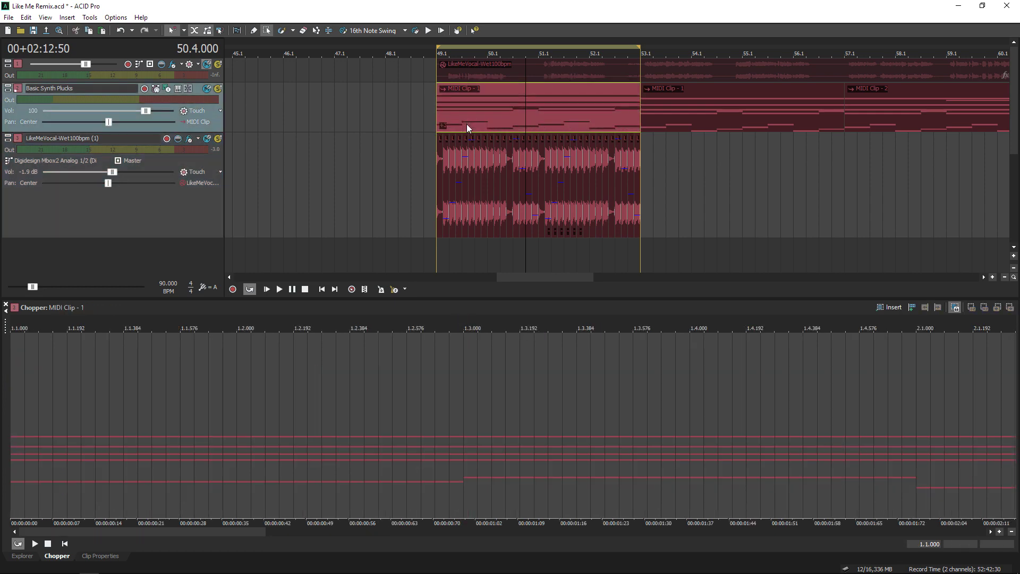
click(412, 137)
scroll(397, 100, down, 4)
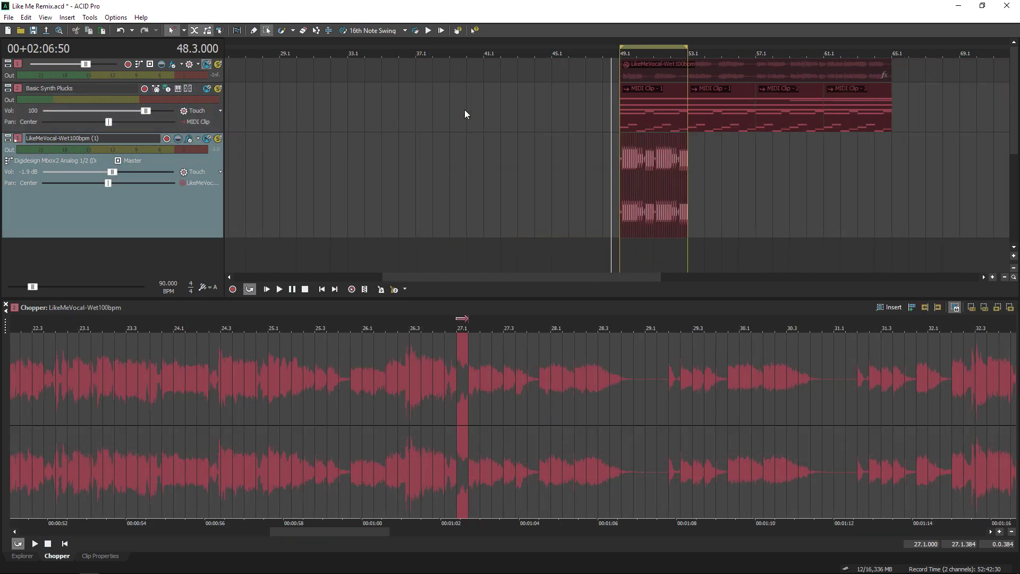
drag(767, 150, 528, 207)
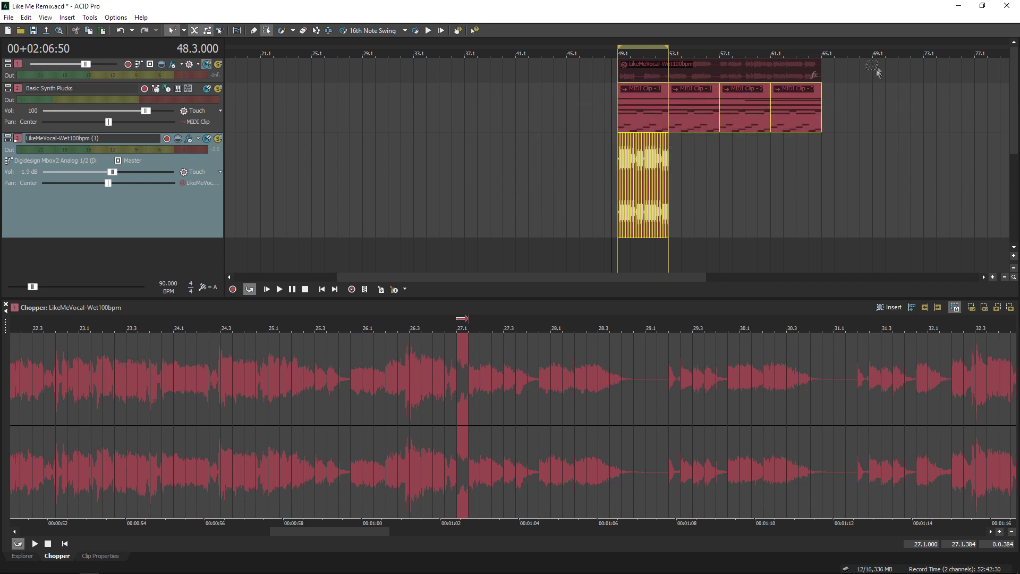
scroll(804, 154, up, 7)
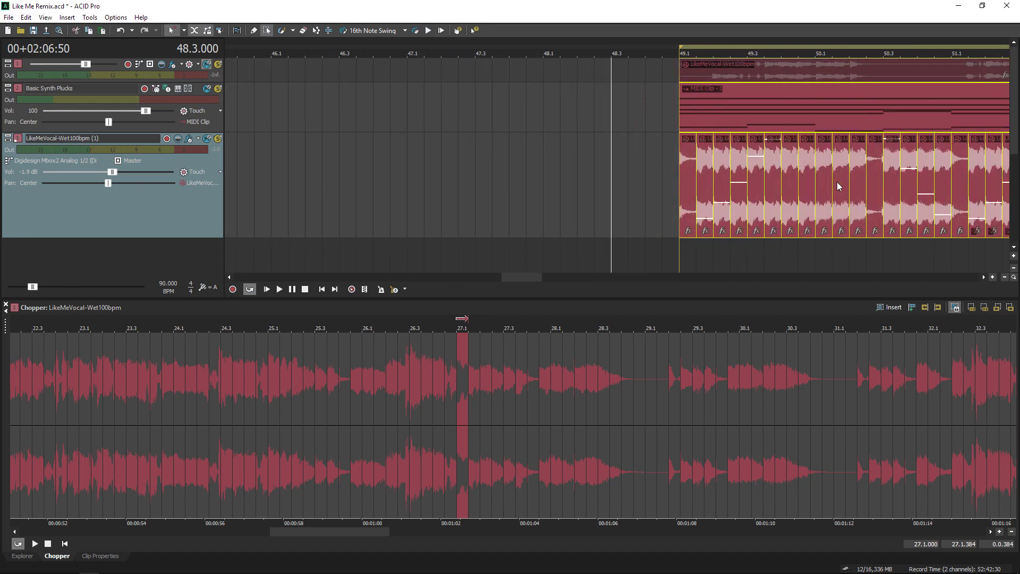
drag(520, 277, 528, 278)
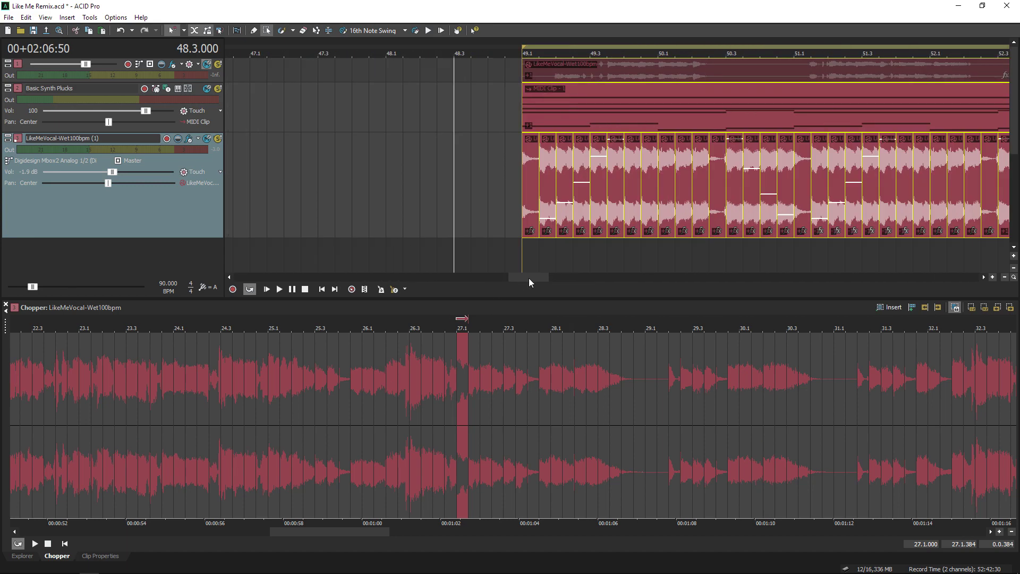
Step: Play the pitch-shifted arrangement from measure 49
click(514, 190)
key(space)
scroll(725, 190, down, 2)
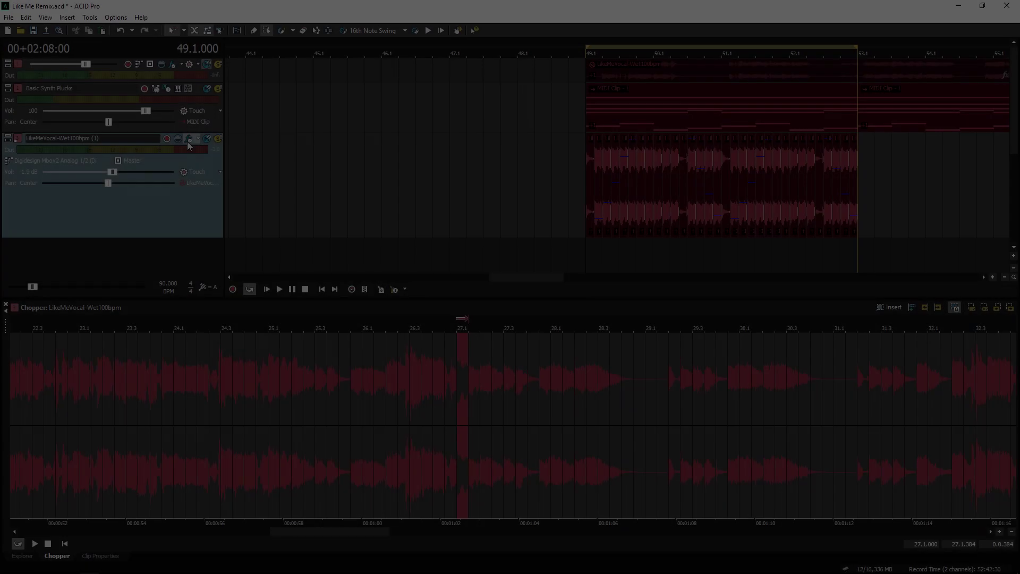
Step: Add eFX Phaser, eFX StereoDelay and Little Plate to the effects chain of the vocal chop track
click(187, 142)
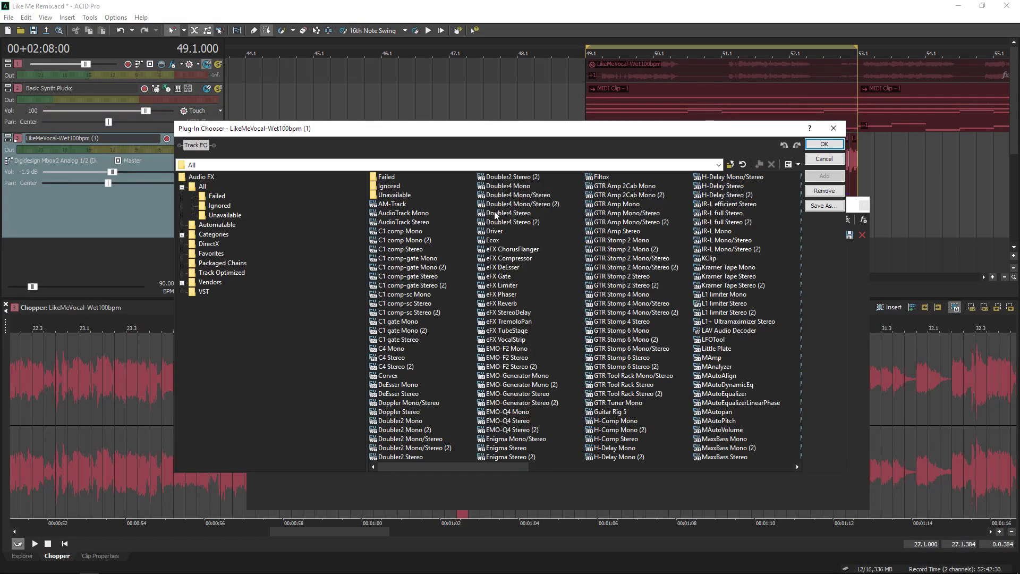
double_click(493, 295)
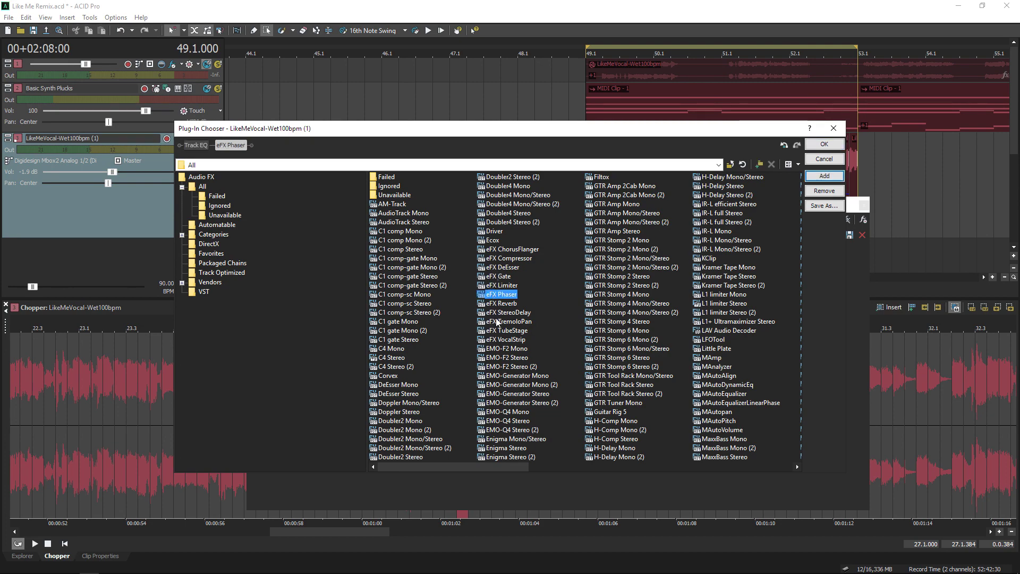
double_click(497, 314)
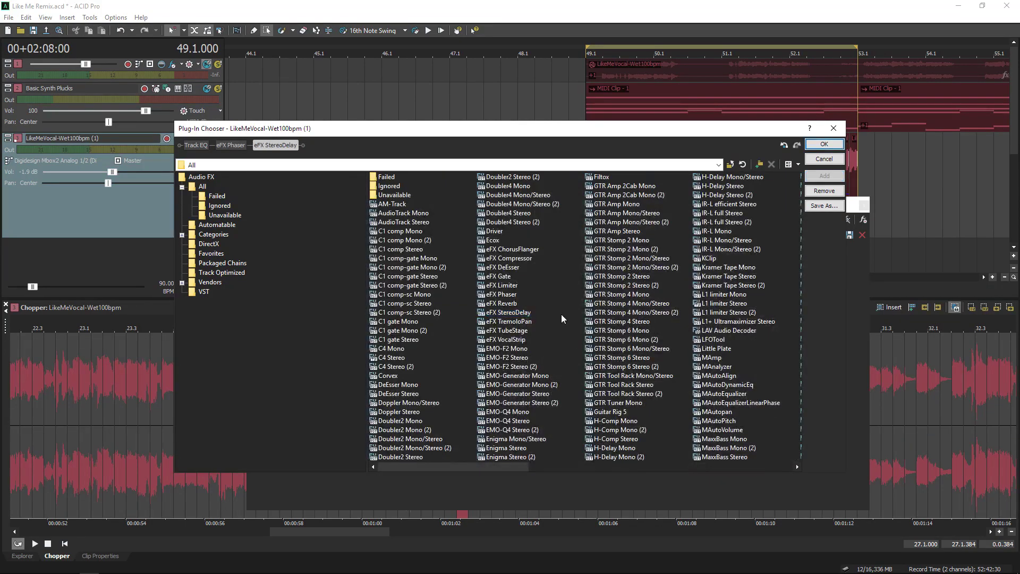
text(li)
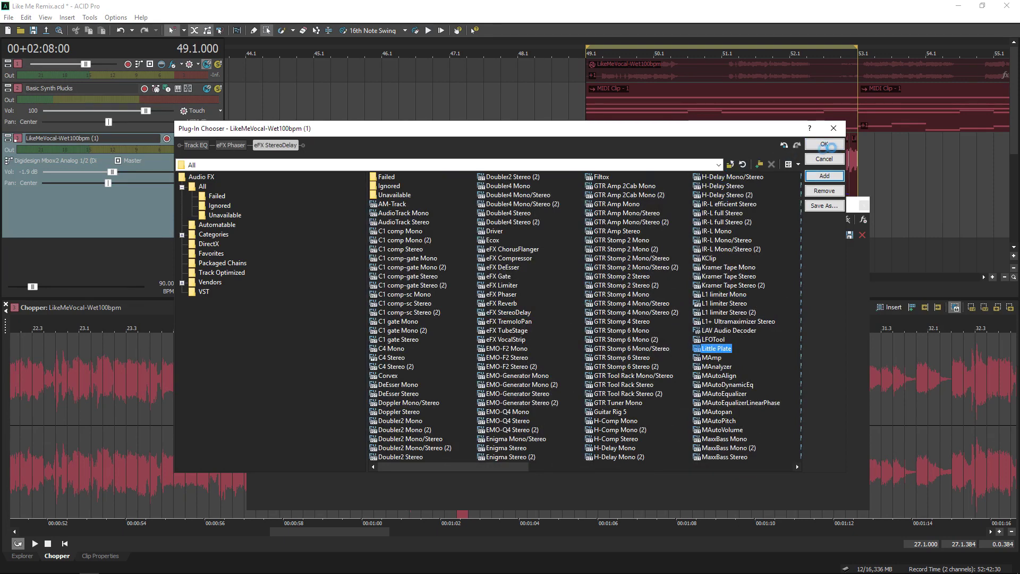
click(823, 144)
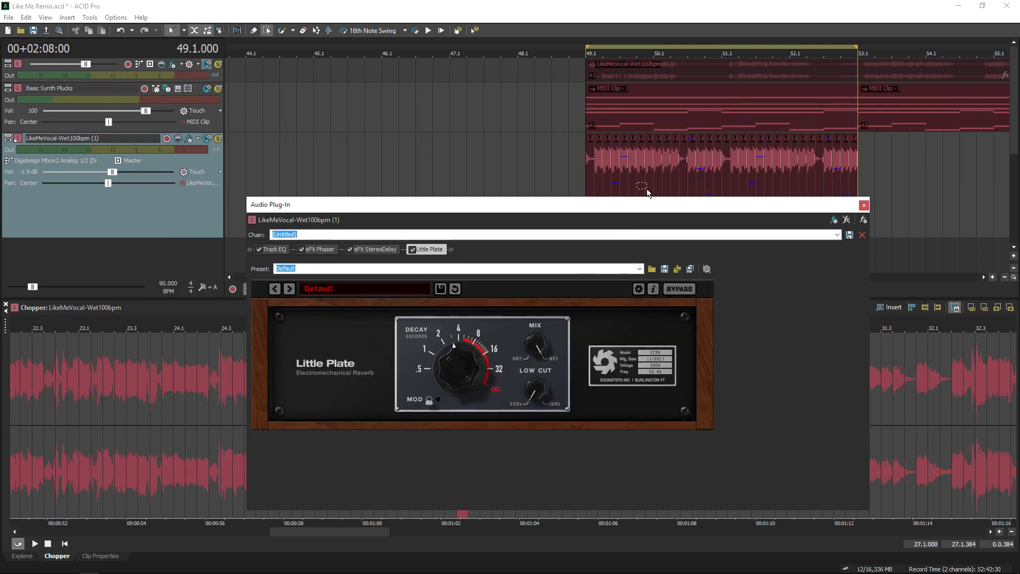
Step: Audition the effects chain and view the Little Plate and eFX StereoDelay settings
drag(644, 205, 631, 237)
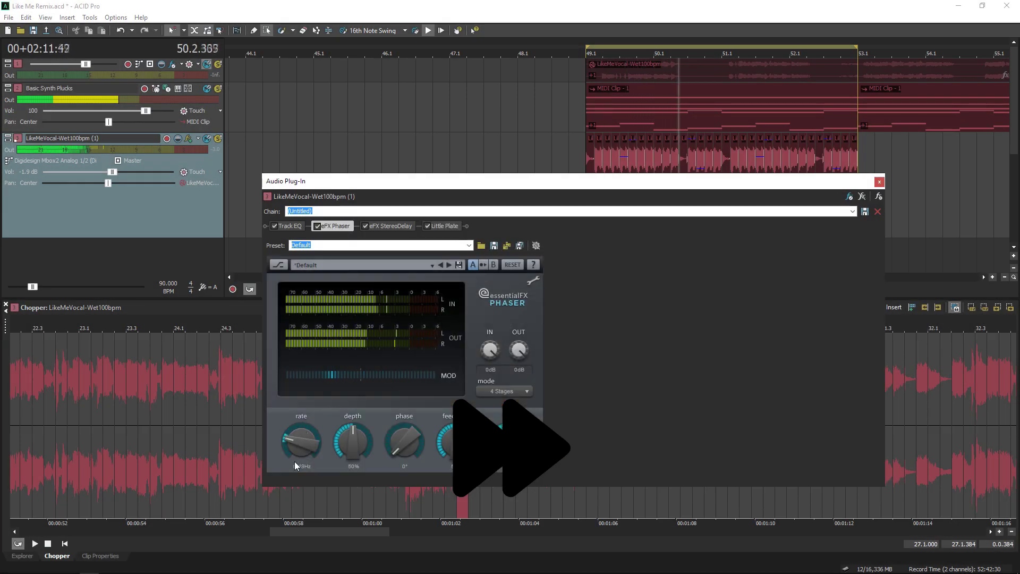
click(443, 226)
click(389, 225)
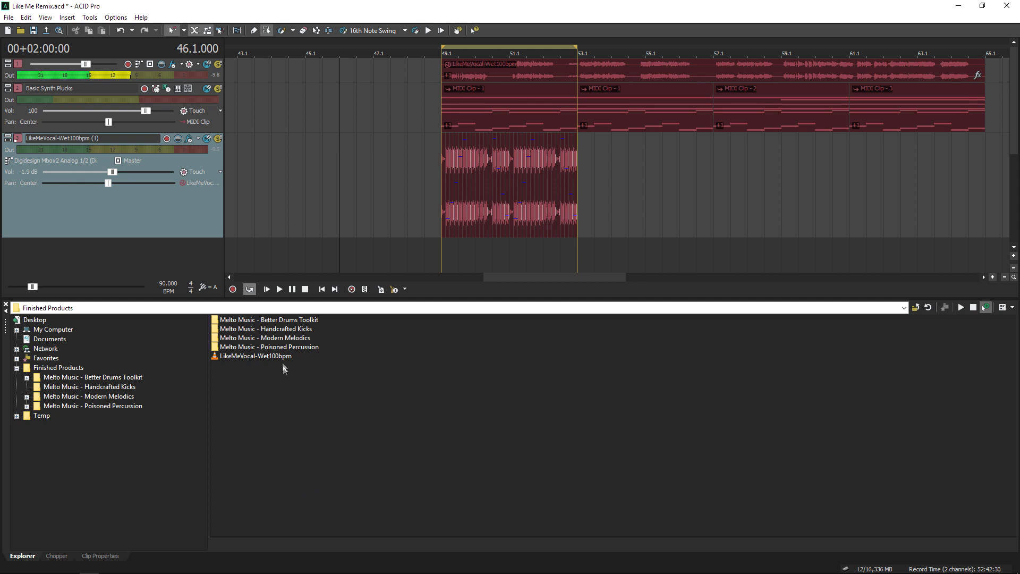
Step: Mute the full vocal track above the synth plucks and play the processed chops from measure 49
click(440, 212)
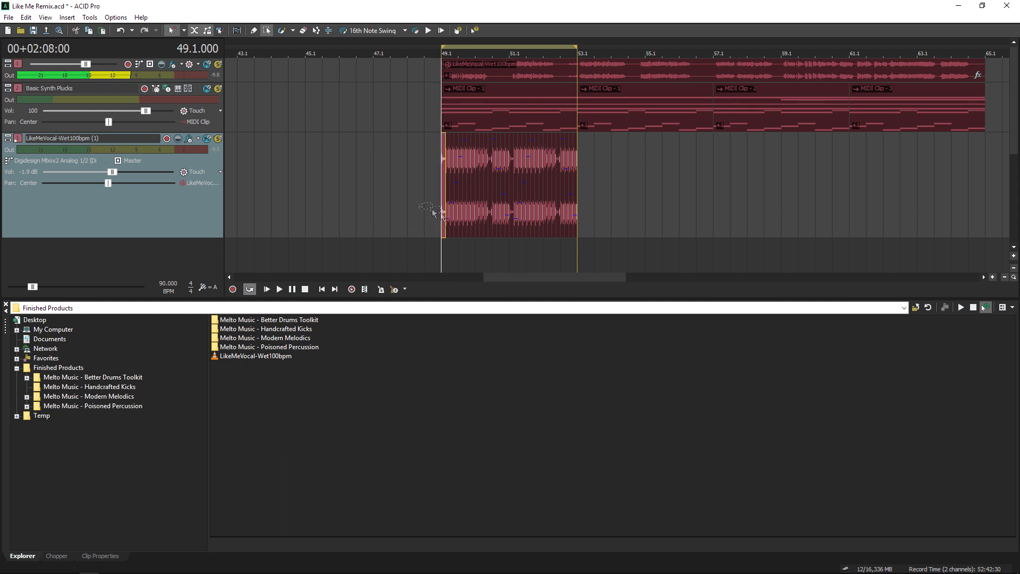
click(207, 66)
key(space)
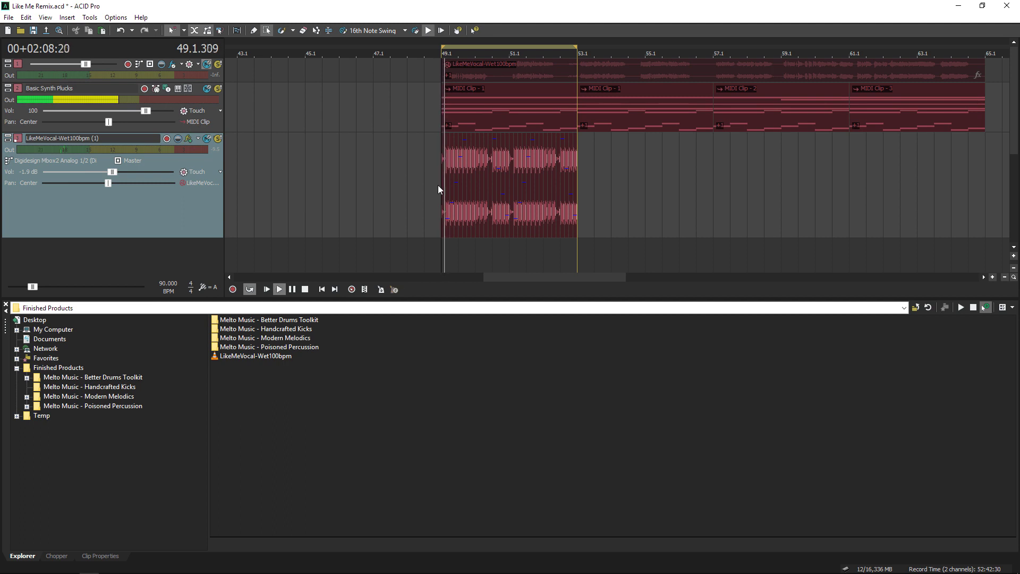